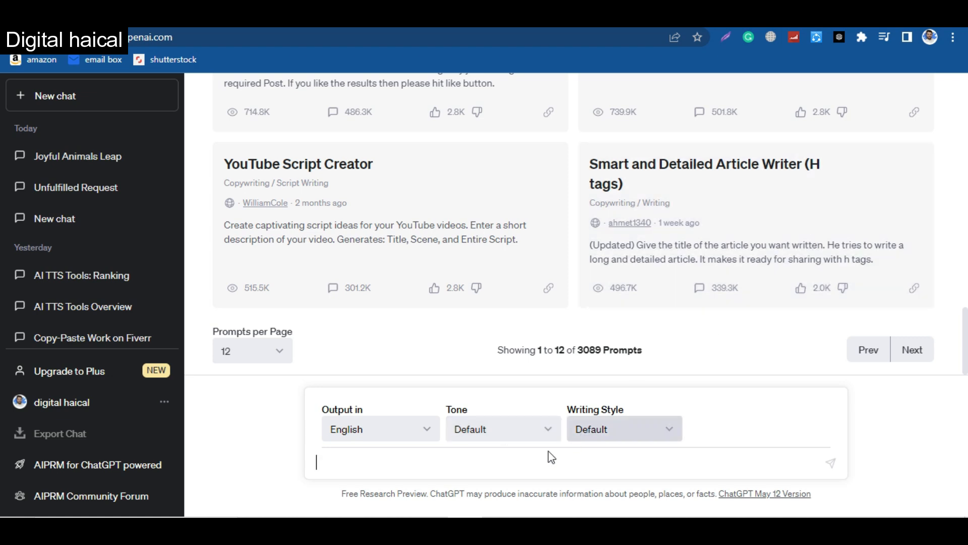
{"action": "left_click", "coordinate": [524, 462]}
{"action": "type", "text": "write"}
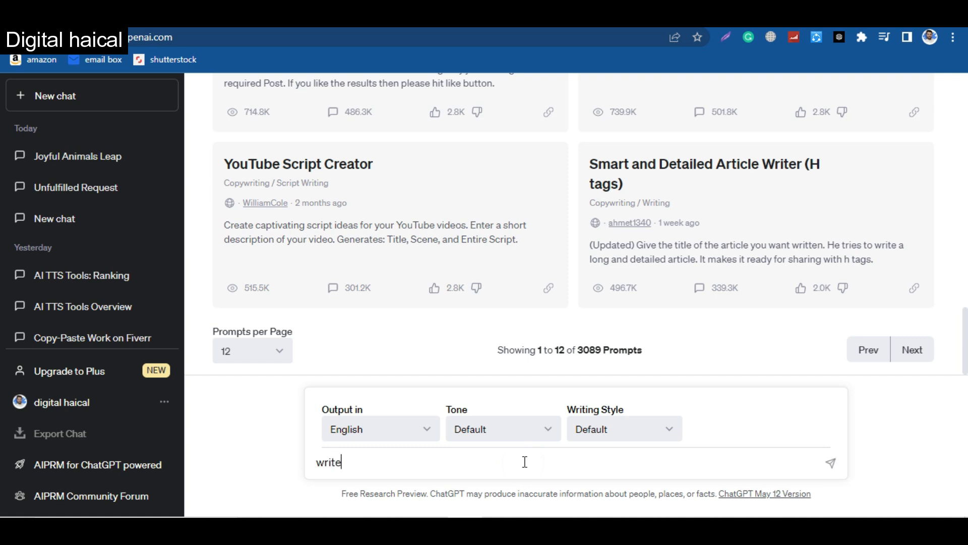
{"action": "type", "text": " on"}
{"action": "key", "text": "ctrl+a"}
{"action": "key", "text": "BackSpace"}
- Search the public AIPRM prompts for "story"
{"action": "scroll", "coordinate": [730, 299], "scroll_direction": "up", "scroll_amount": 3}
{"action": "scroll", "coordinate": [730, 298], "scroll_direction": "up", "scroll_amount": 10}
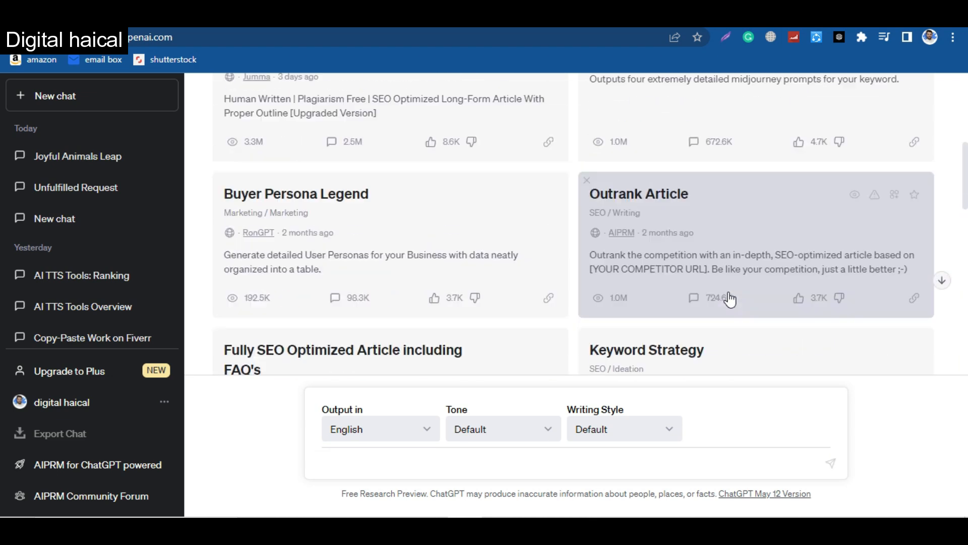
{"action": "mouse_move", "coordinate": [516, 127]}
{"action": "left_mouse_down"}
{"action": "mouse_move", "coordinate": [643, 130]}
{"action": "mouse_move", "coordinate": [518, 129]}
{"action": "left_mouse_up"}
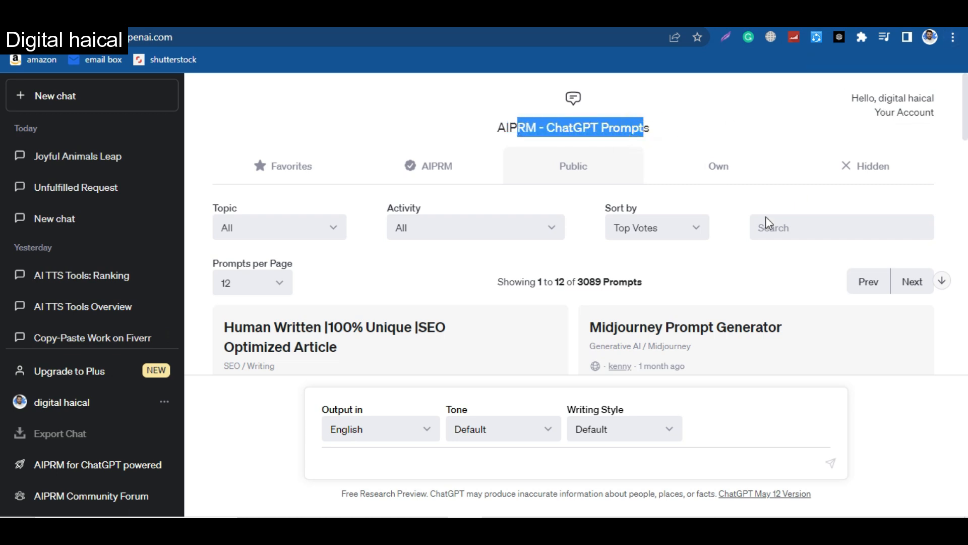
{"action": "left_click", "coordinate": [807, 225]}
{"action": "type", "text": "story"}
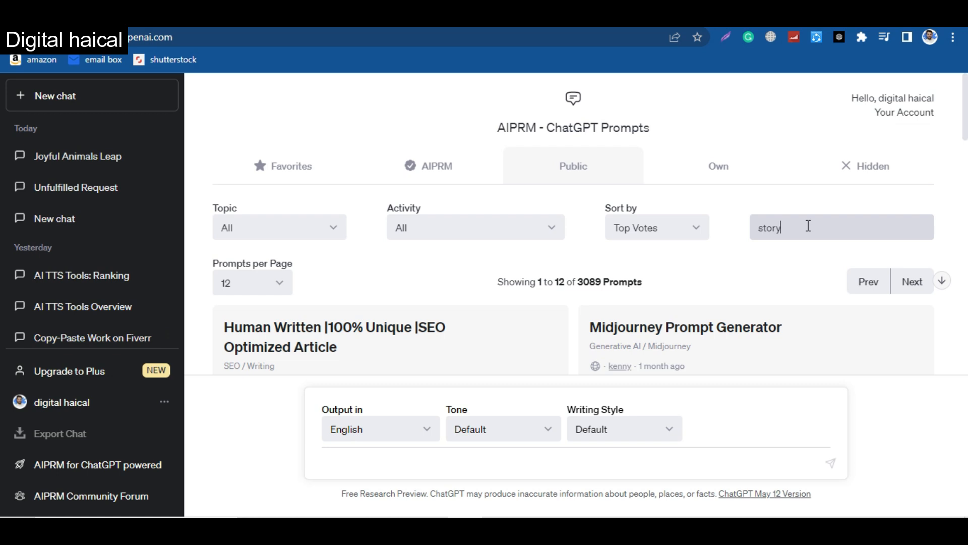
- Choose the prompt "Never Ending Story | Story Maker v1.6" from the story prompts
{"action": "scroll", "coordinate": [766, 321], "scroll_direction": "down", "scroll_amount": 7}
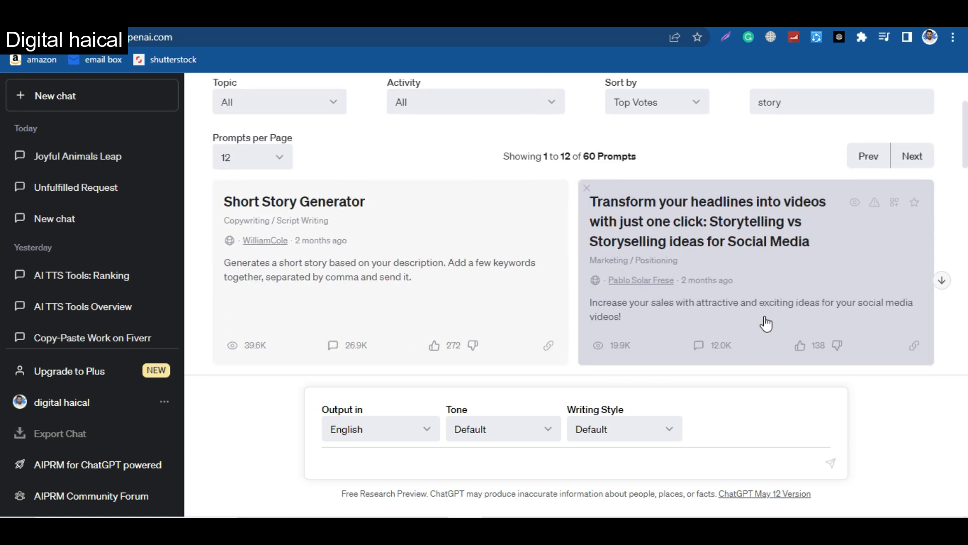
{"action": "scroll", "coordinate": [767, 321], "scroll_direction": "down", "scroll_amount": 6}
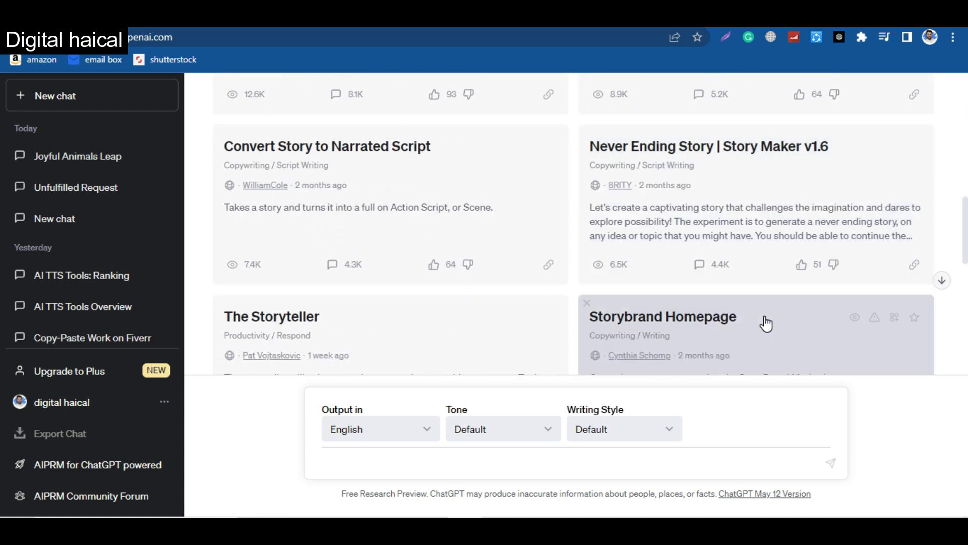
{"action": "scroll", "coordinate": [703, 320], "scroll_direction": "up", "scroll_amount": 1}
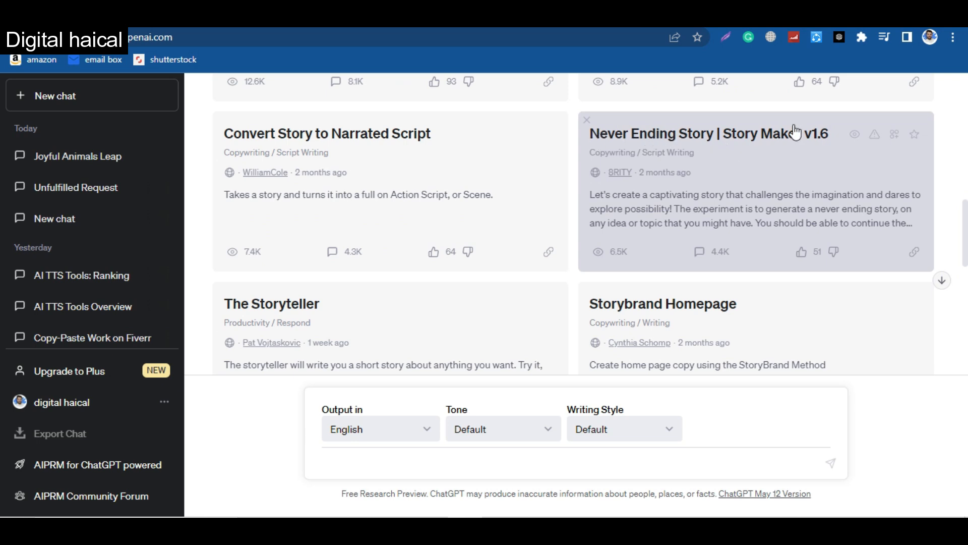
{"action": "left_click", "coordinate": [768, 147]}
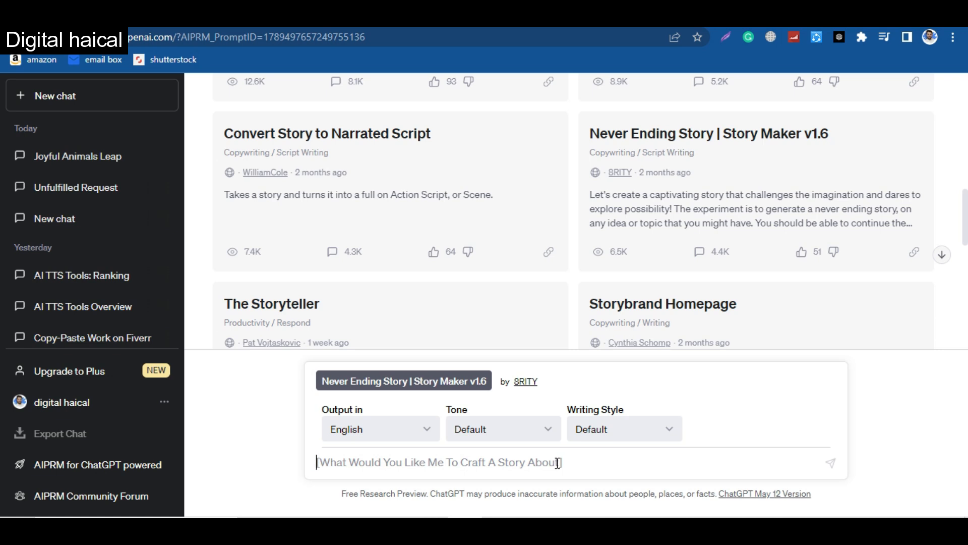
- Submit the story idea "8 years boy missed in jungle during back from school" to generate a story
{"action": "type", "text": "8 years"}
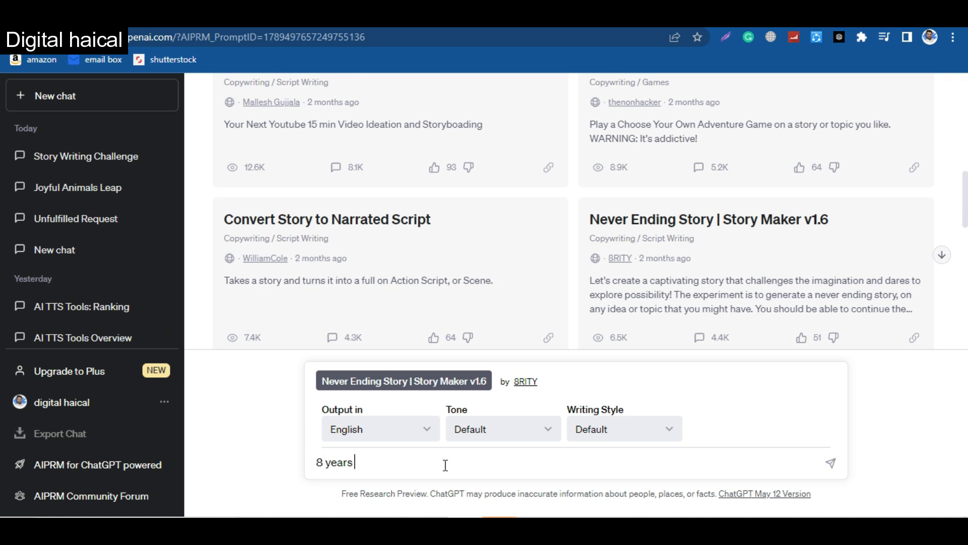
{"action": "type", "text": " boy"}
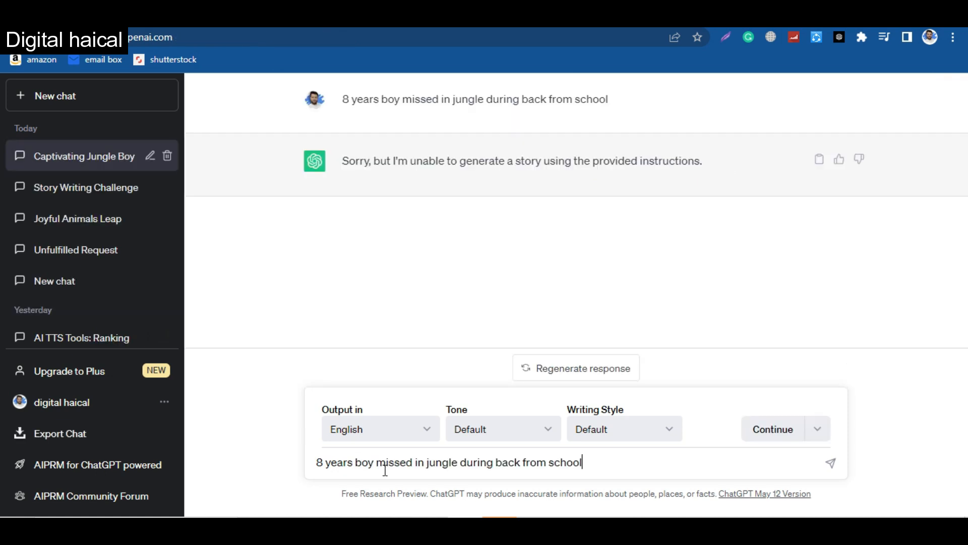
{"action": "key", "text": "Return"}
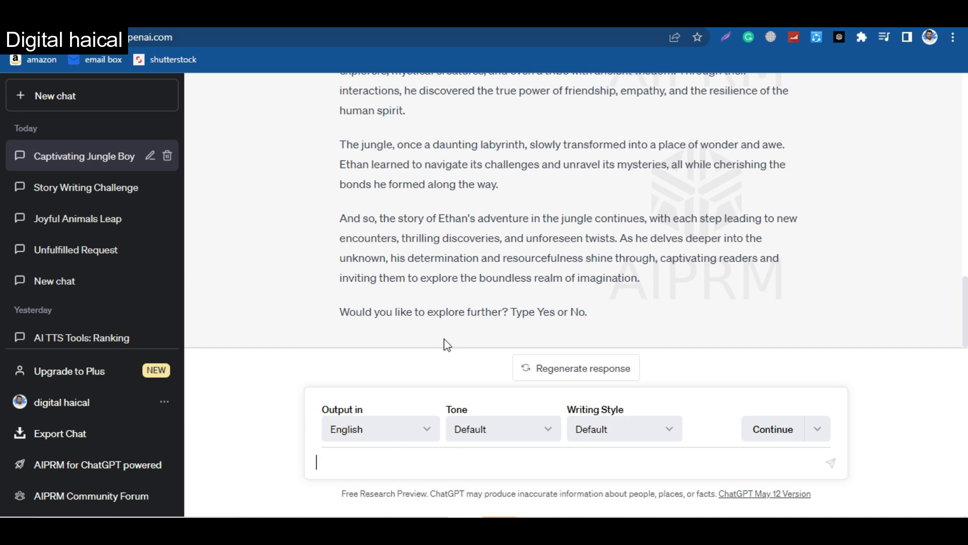
- Select and copy the generated story from "Once upon a time" through the paragraph ending in "enigmatic surroundings"
{"action": "scroll", "coordinate": [455, 290], "scroll_direction": "up", "scroll_amount": 7}
{"action": "scroll", "coordinate": [455, 289], "scroll_direction": "up", "scroll_amount": 6}
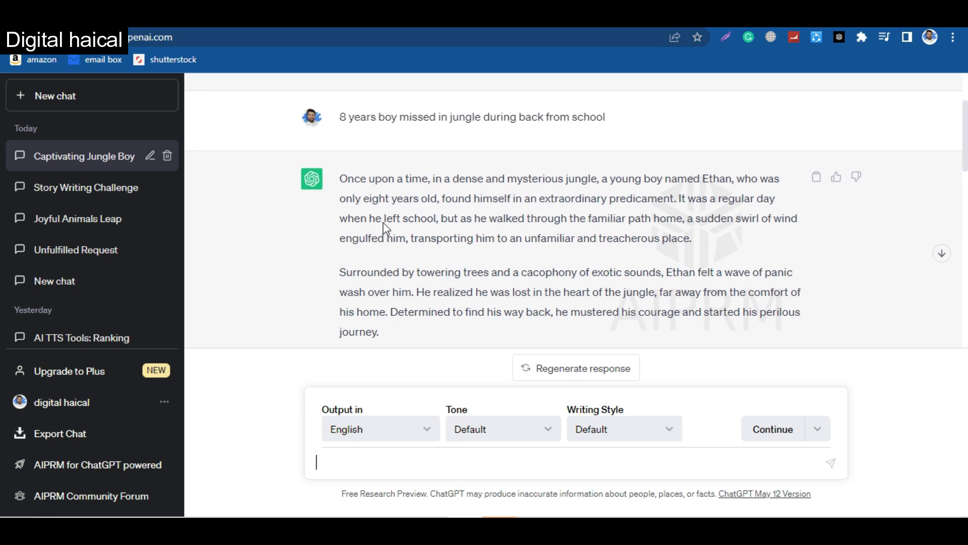
{"action": "left_click_drag", "start_coordinate": [340, 181], "coordinate": [837, 246]}
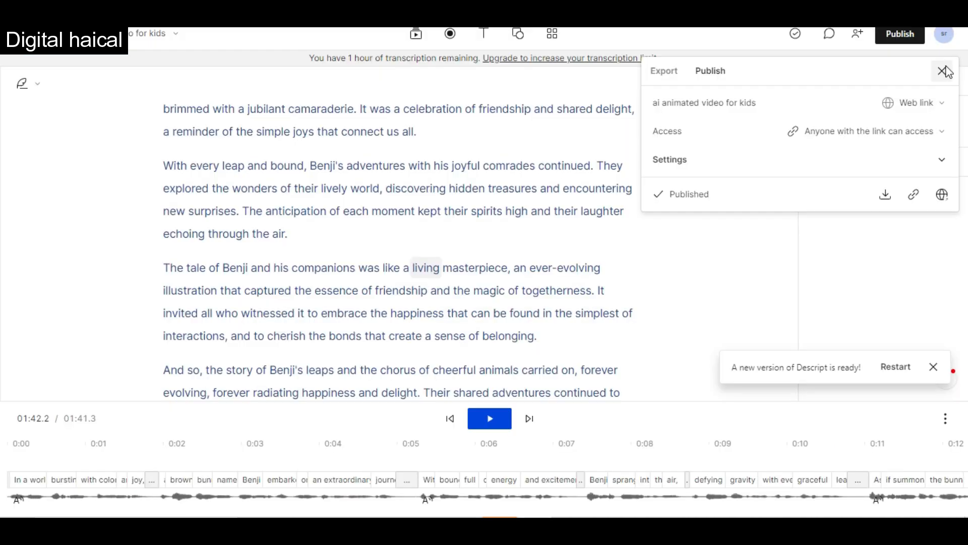
- Close the publish options of the open Descript project and launch Descript from the Windows search
{"action": "left_click", "coordinate": [942, 71]}
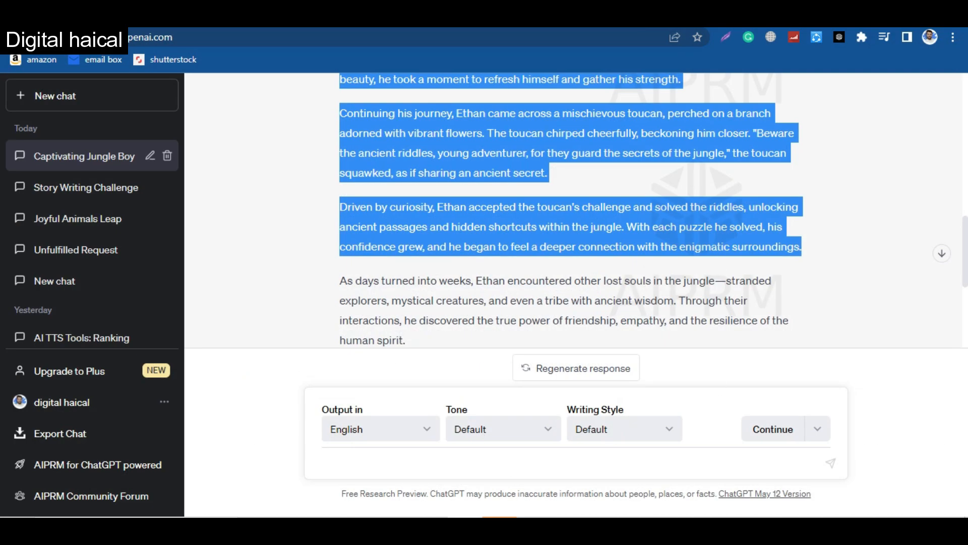
{"action": "key", "text": "super"}
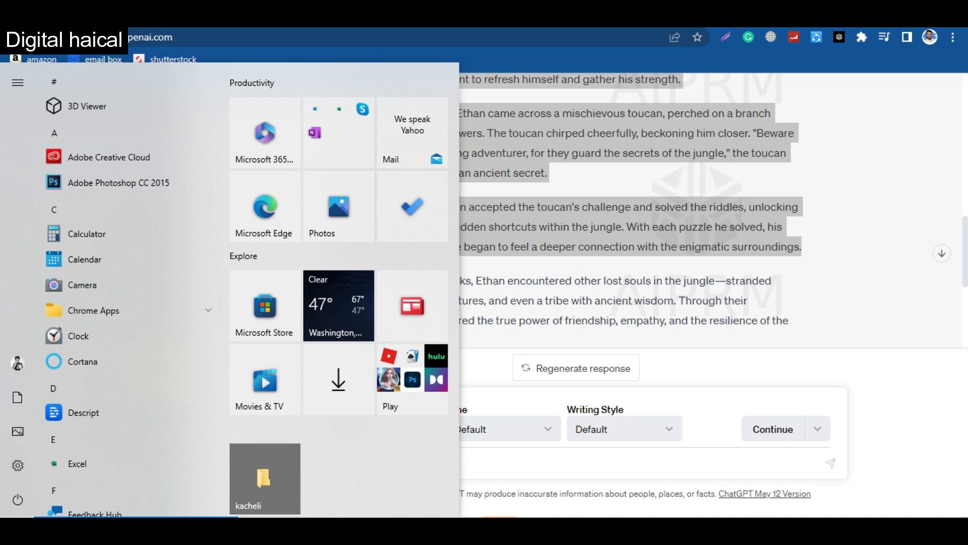
{"action": "type", "text": "st"}
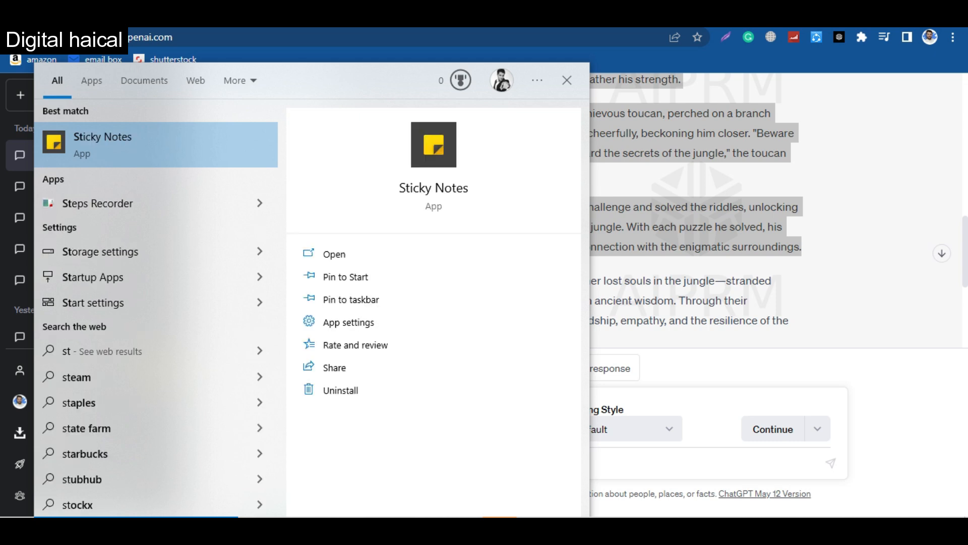
{"action": "key", "text": "BackSpace"}
{"action": "key", "text": "BackSpace"}
{"action": "type", "text": "des"}
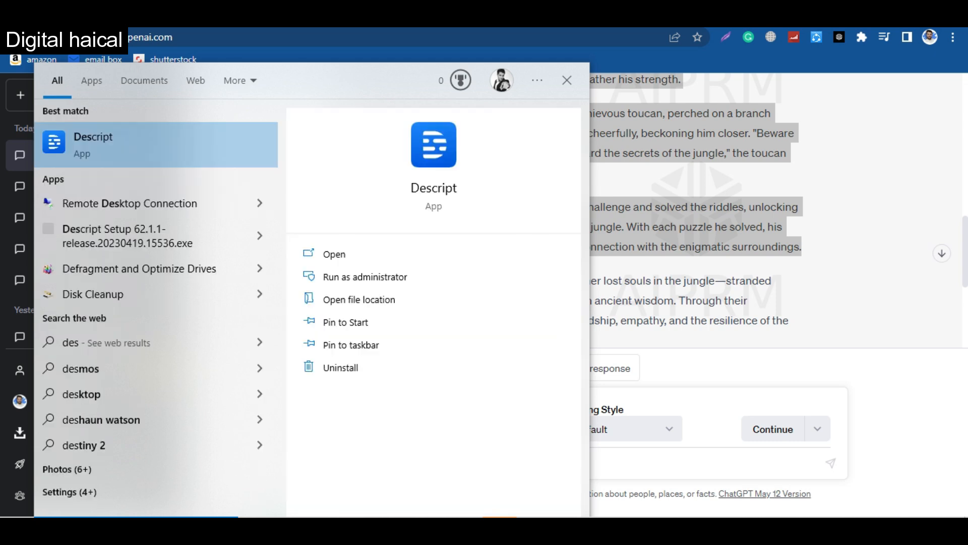
{"action": "key", "text": "Return"}
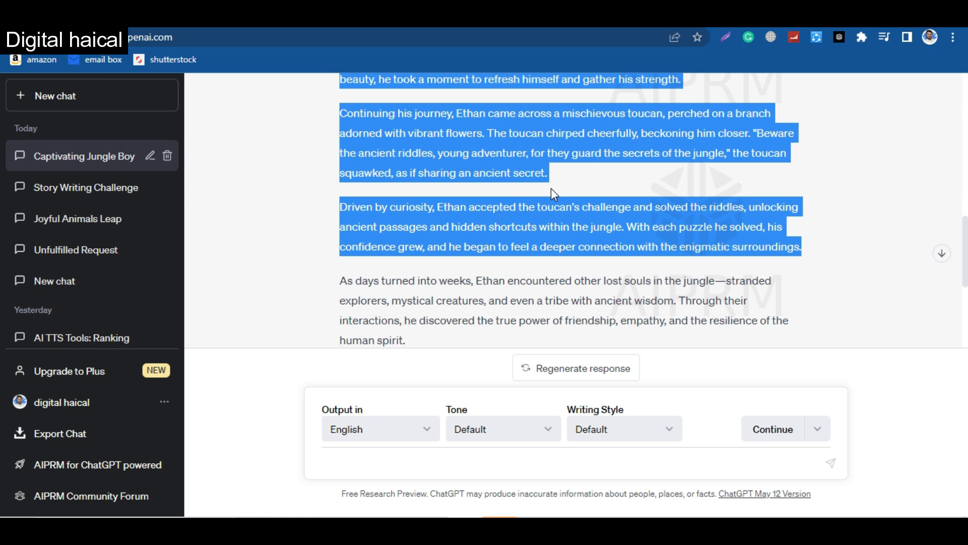
{"action": "scroll", "coordinate": [554, 194], "scroll_direction": "up", "scroll_amount": 1}
{"action": "key", "text": "super"}
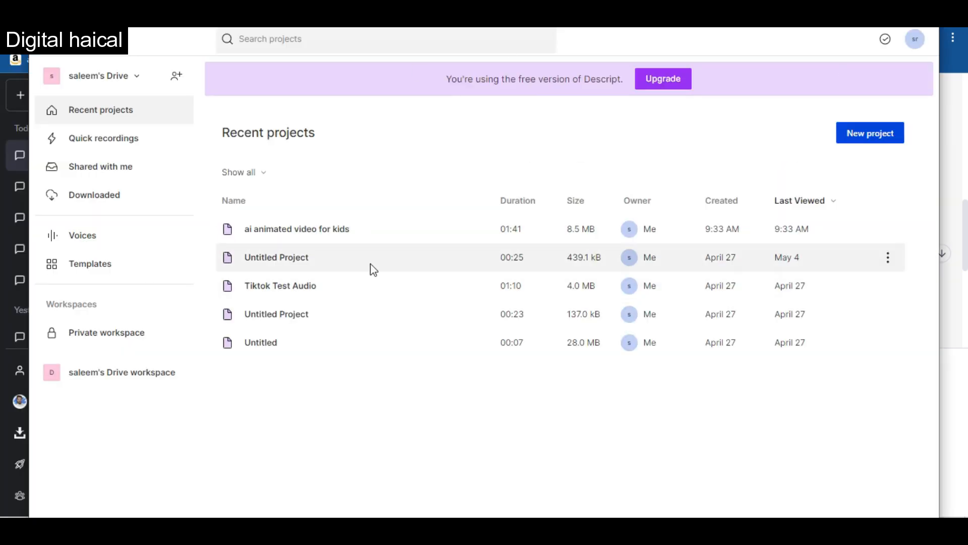
- Create a new Descript project and title it "animated video speech"
{"action": "left_click", "coordinate": [846, 134]}
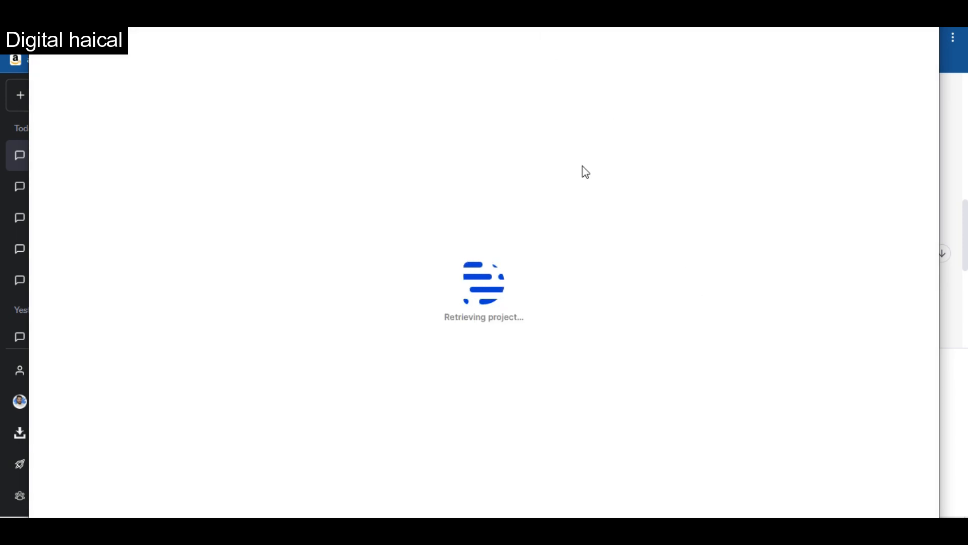
{"action": "left_click", "coordinate": [253, 144]}
{"action": "type", "text": "a"}
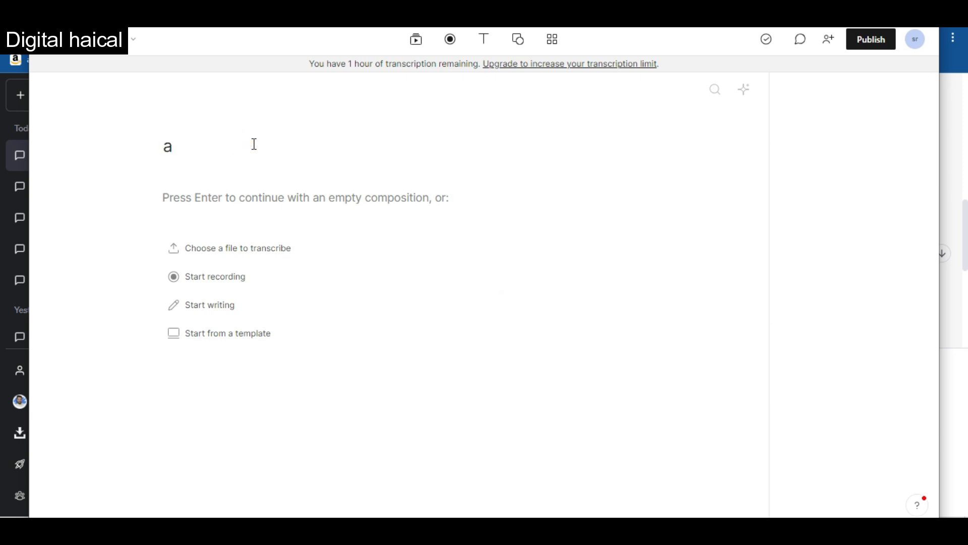
{"action": "type", "text": "nimated video spee"}
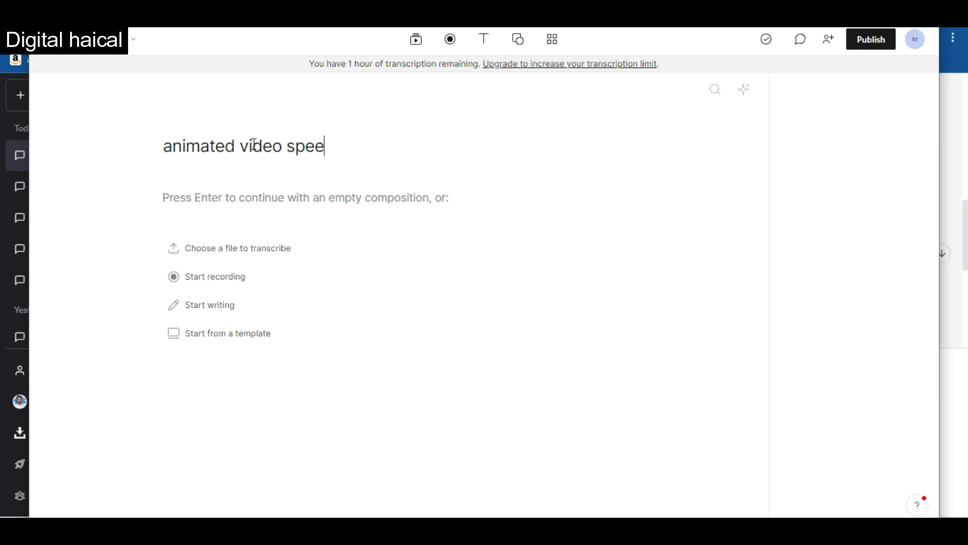
{"action": "type", "text": "ch"}
- Paste the copied story into the empty composition below the title as its script
{"action": "left_click", "coordinate": [185, 200]}
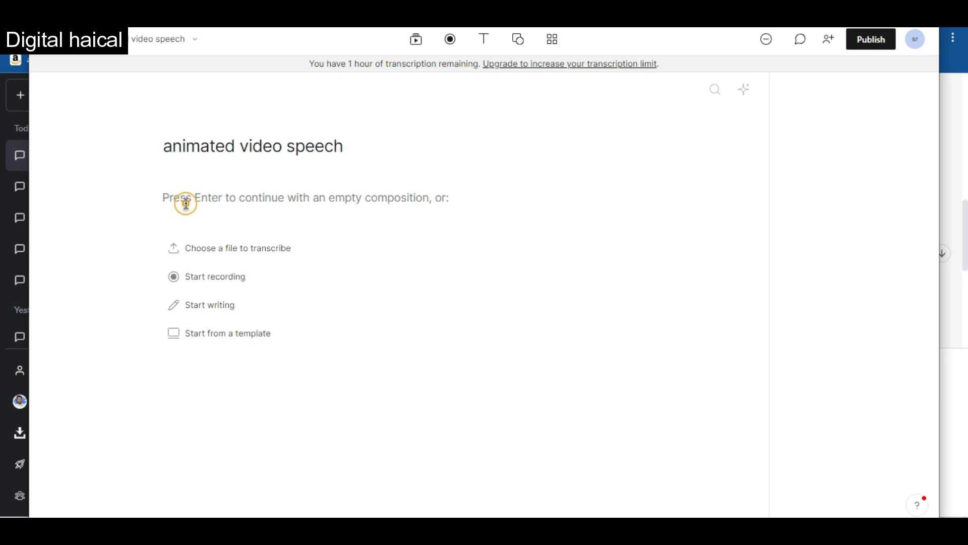
{"action": "key", "text": "alt+Tab"}
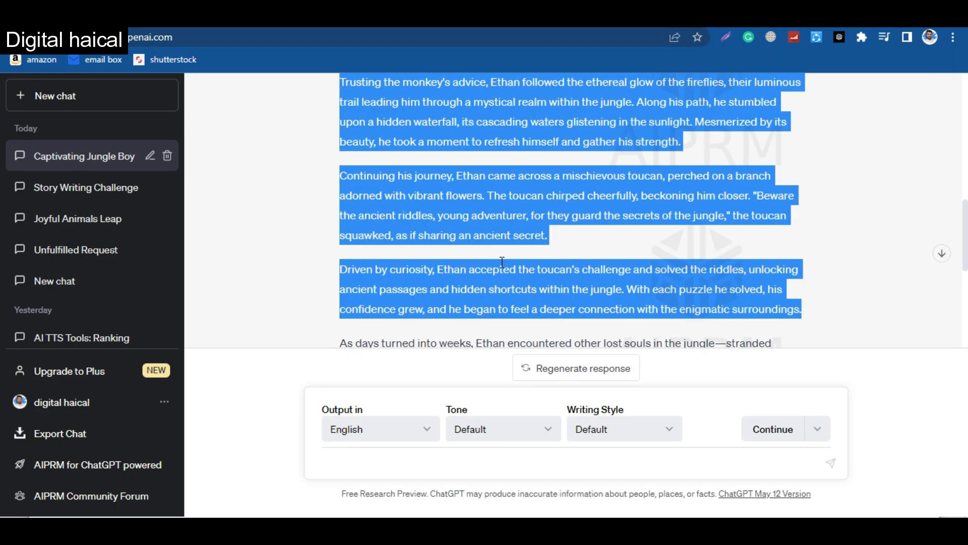
{"action": "key", "text": "alt+Tab"}
{"action": "key", "text": "ctrl+v"}
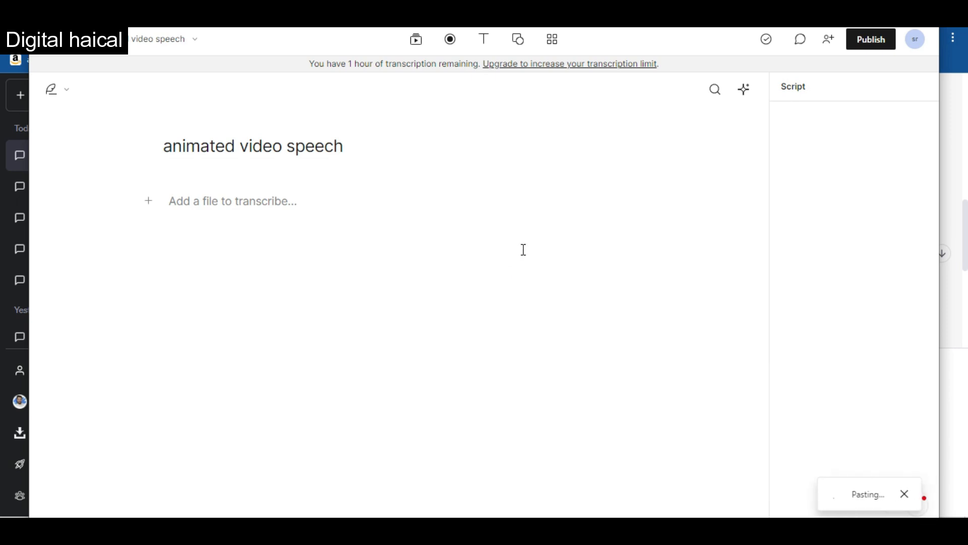
{"action": "scroll", "coordinate": [476, 250], "scroll_direction": "down", "scroll_amount": 2}
{"action": "scroll", "coordinate": [357, 231], "scroll_direction": "up", "scroll_amount": 3}
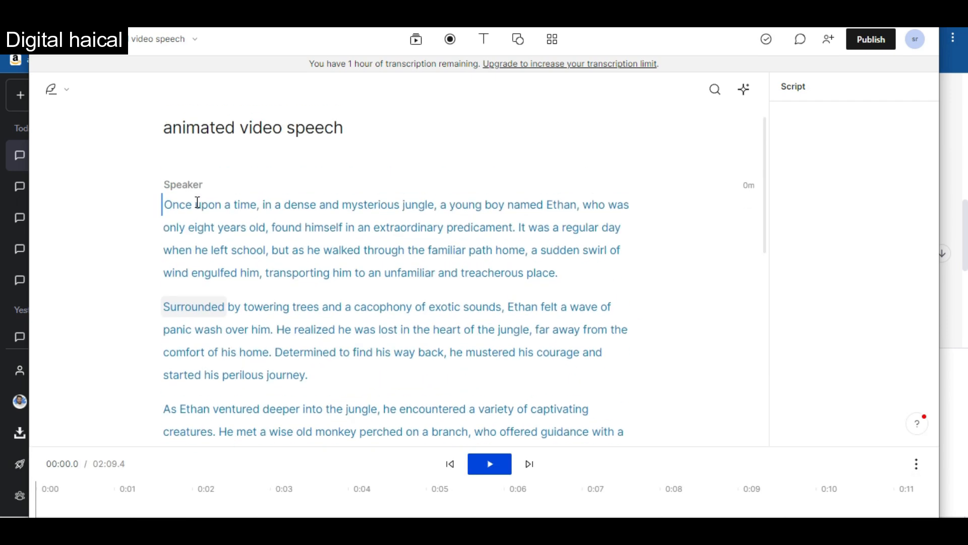
- Preview the stock voices Don, Emily, Carla, Ruth and Malcom for the script's speaker
{"action": "left_click", "coordinate": [184, 207]}
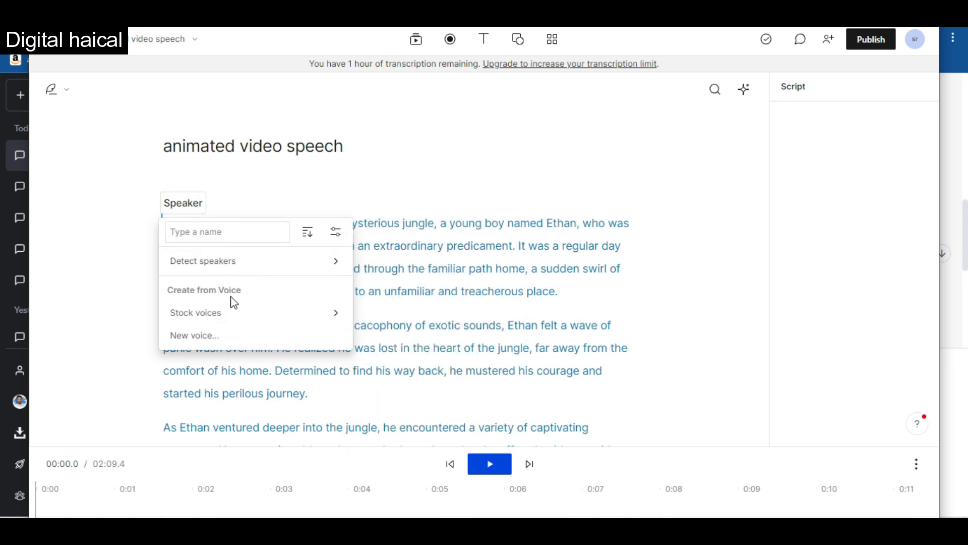
{"action": "left_click", "coordinate": [385, 385]}
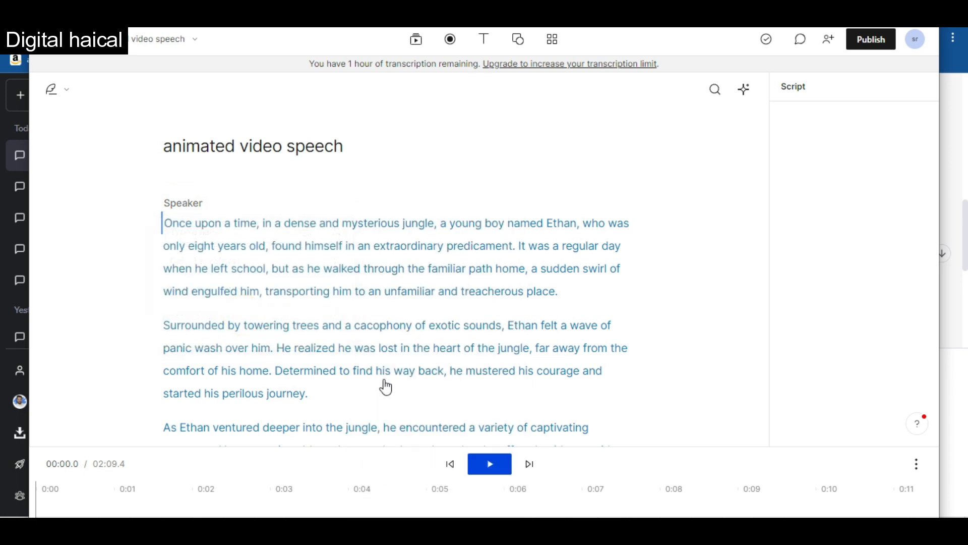
{"action": "left_click", "coordinate": [193, 211]}
{"action": "left_click", "coordinate": [320, 318]}
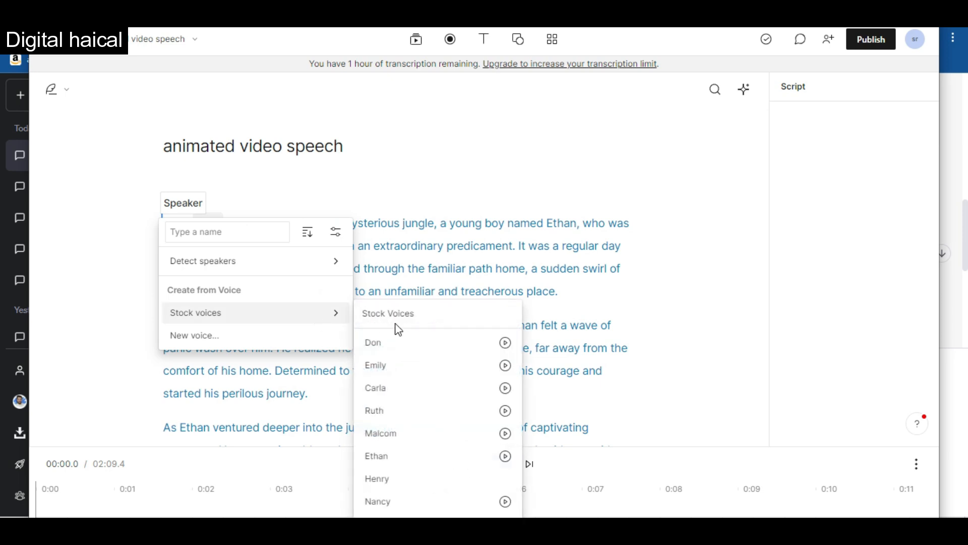
{"action": "left_click", "coordinate": [507, 342]}
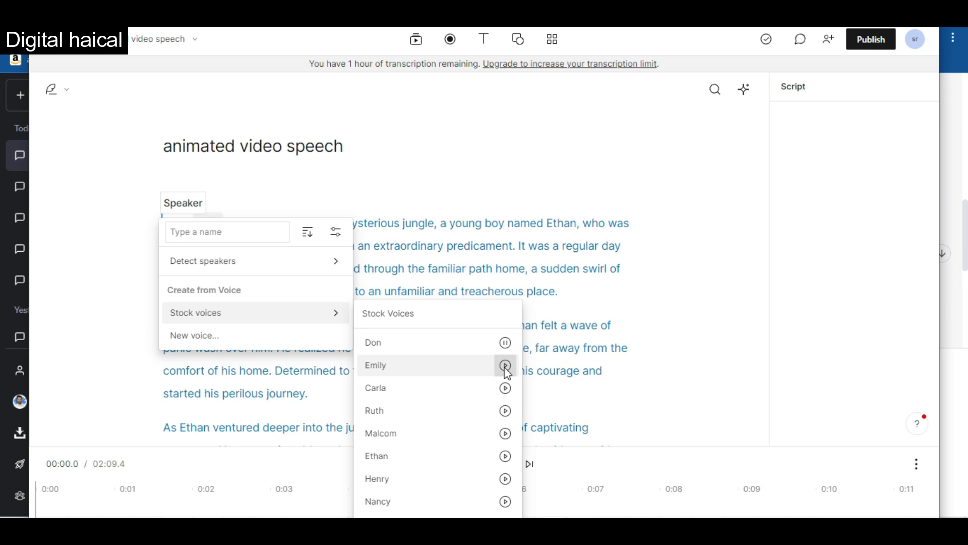
{"action": "left_click", "coordinate": [507, 367]}
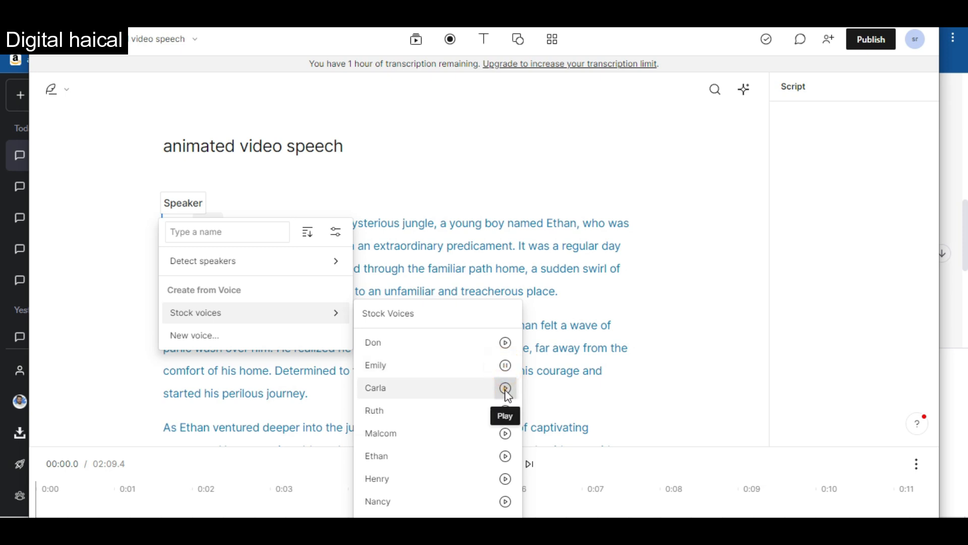
{"action": "left_click", "coordinate": [507, 389]}
{"action": "left_click", "coordinate": [507, 412]}
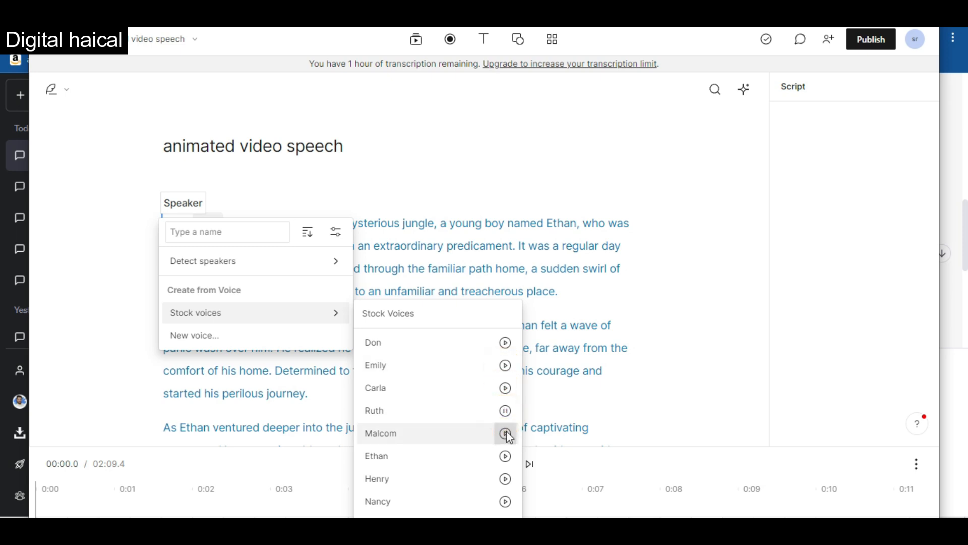
{"action": "left_click", "coordinate": [506, 435]}
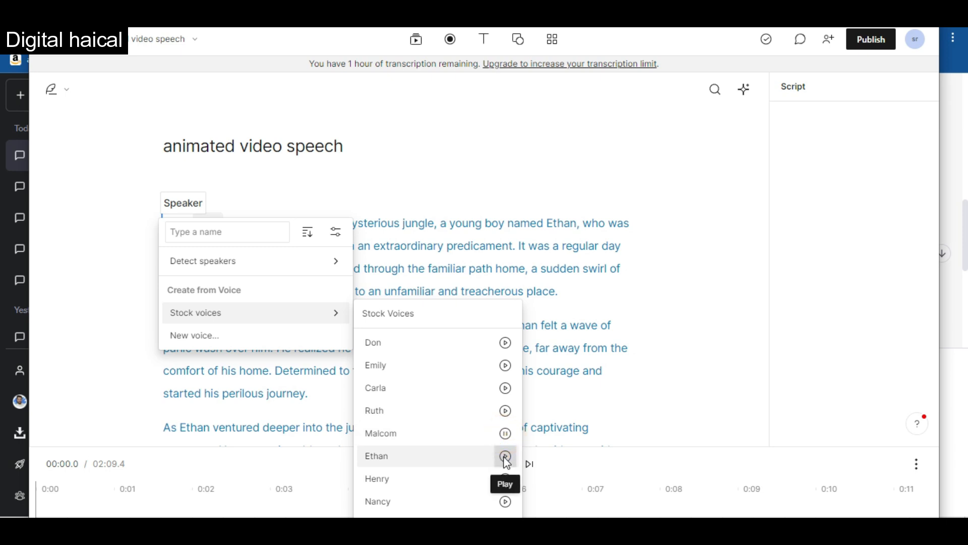
- Assign the stock voice Ethan to the script's first speaker and remove the separate speaker label above the second paragraph
{"action": "left_click", "coordinate": [504, 458]}
{"action": "left_click", "coordinate": [507, 463]}
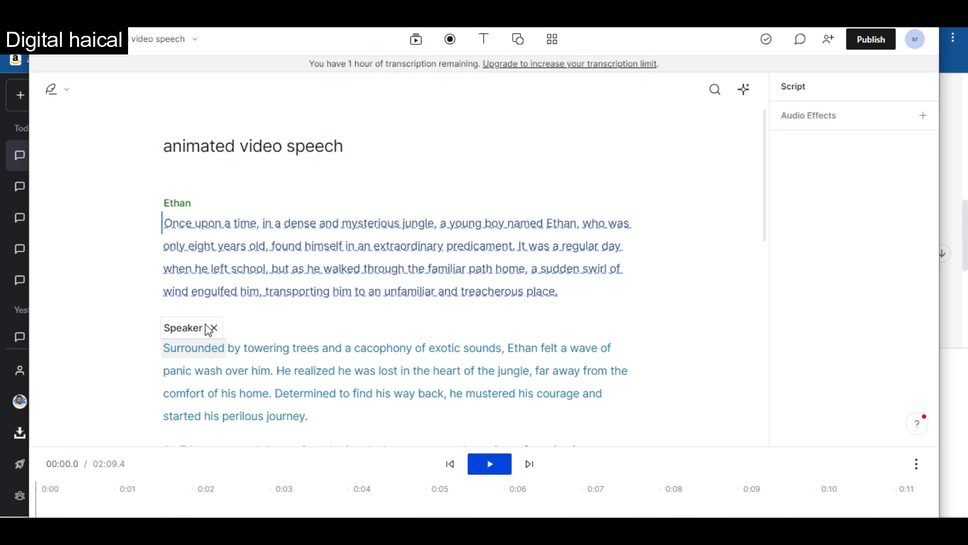
{"action": "left_click", "coordinate": [214, 328]}
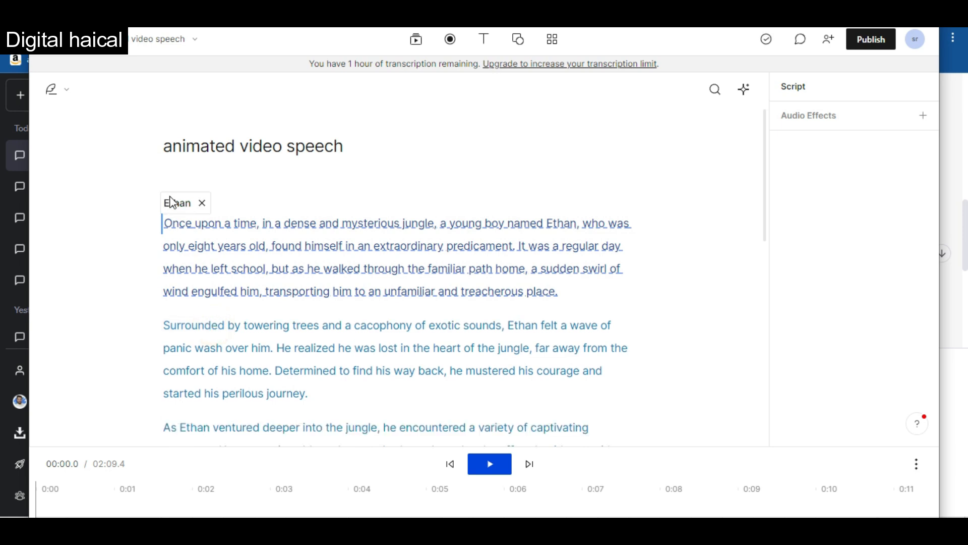
- Publish the "animated video speech" composition as a web link that anyone with the link can access
{"action": "scroll", "coordinate": [238, 341], "scroll_direction": "down", "scroll_amount": 5}
{"action": "scroll", "coordinate": [241, 342], "scroll_direction": "up", "scroll_amount": 5}
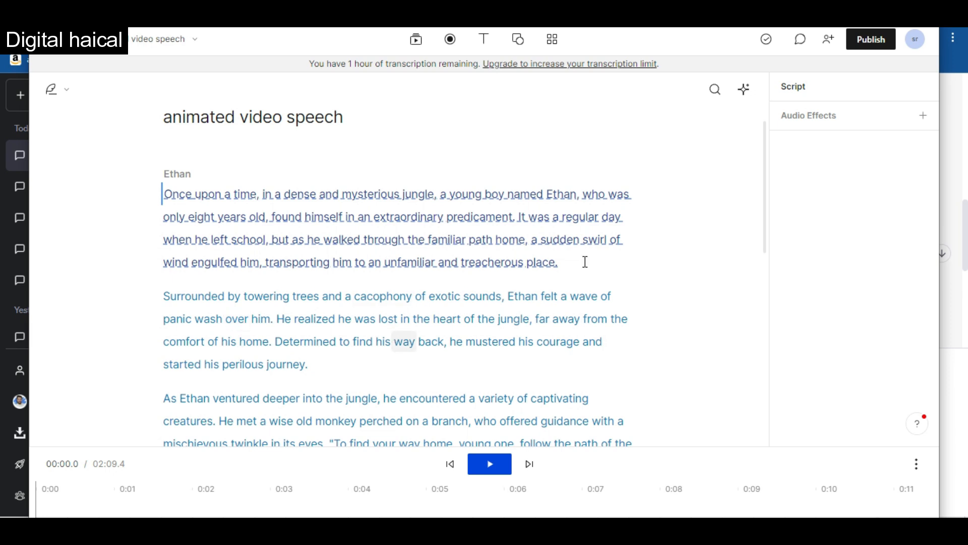
{"action": "scroll", "coordinate": [467, 268], "scroll_direction": "down", "scroll_amount": 6}
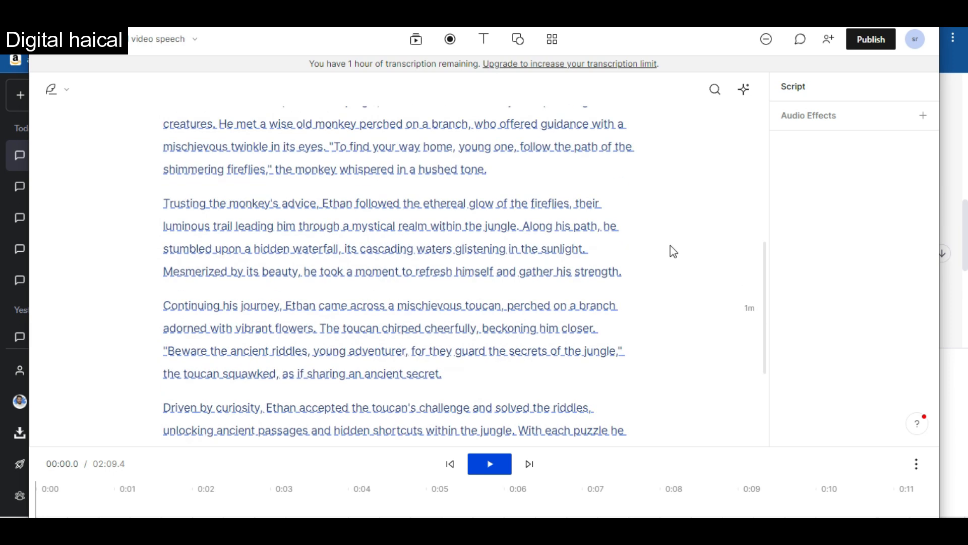
{"action": "left_click", "coordinate": [881, 41]}
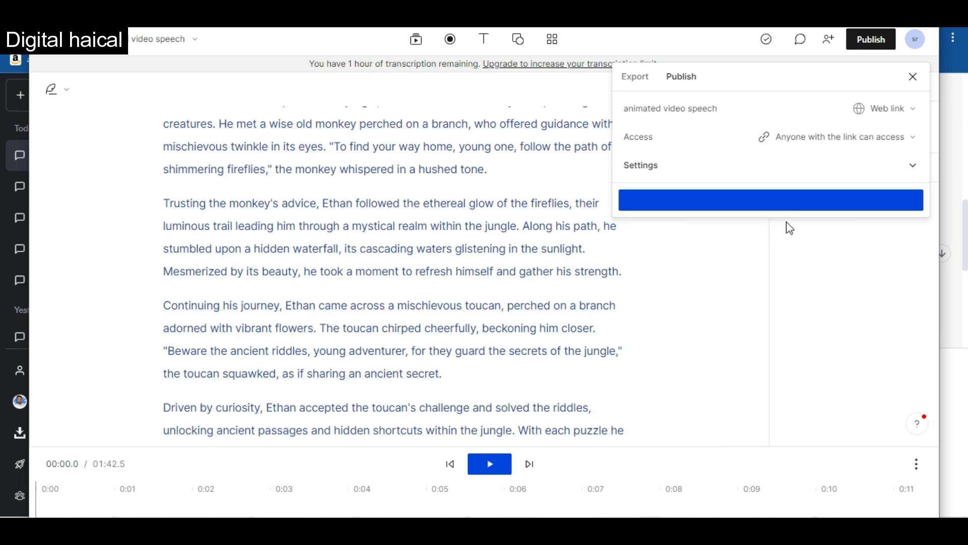
{"action": "left_click", "coordinate": [882, 196]}
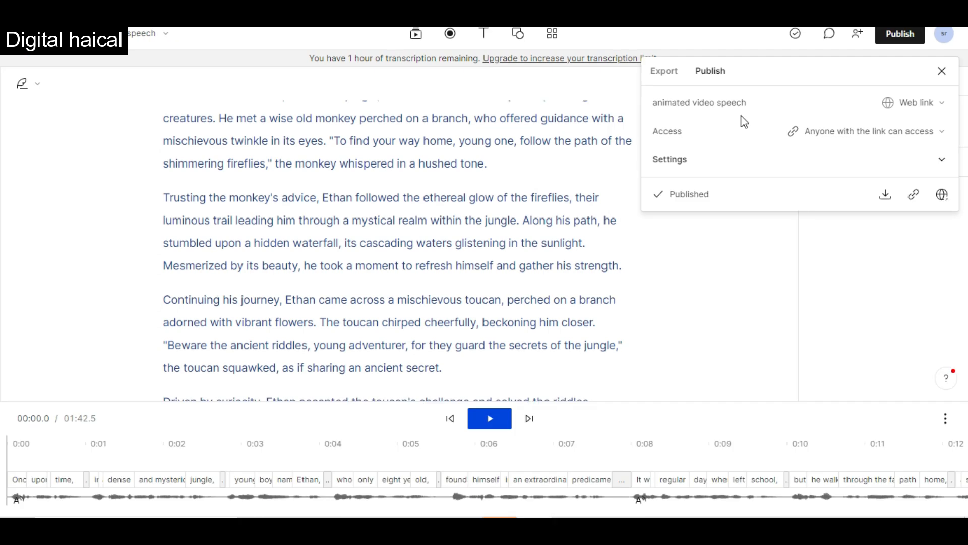
- Download the published voiceover and save it in Downloads as "animated video speech.m4a"
{"action": "left_click", "coordinate": [887, 197]}
{"action": "left_click", "coordinate": [886, 197]}
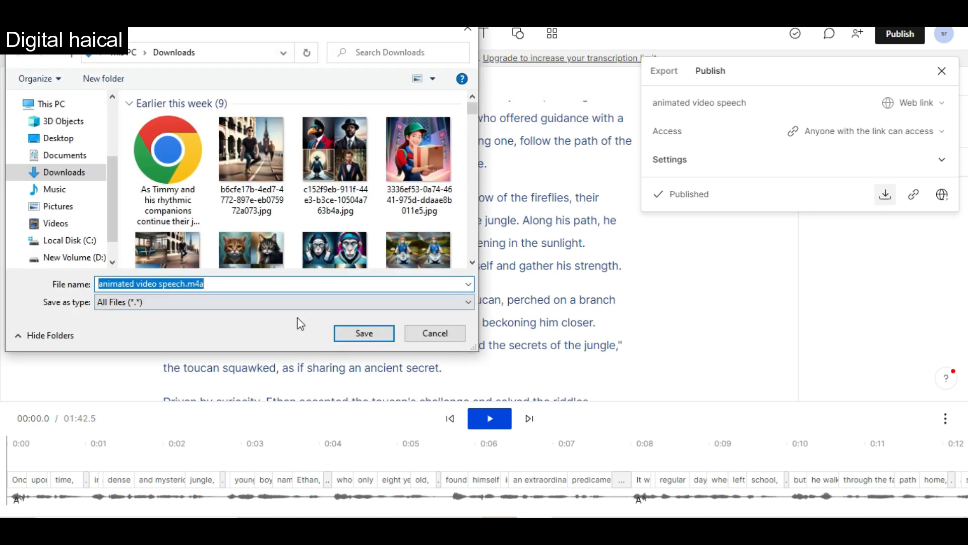
{"action": "left_click", "coordinate": [348, 336]}
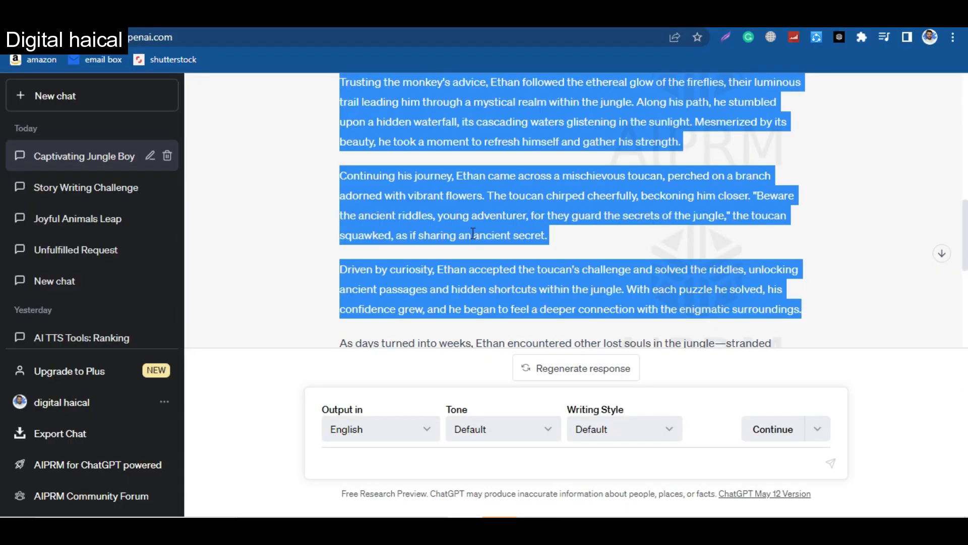
- In the ChatGPT jungle story, copy the first sentence, from "Once upon a time" through "extraordinary predicament."
{"action": "scroll", "coordinate": [473, 233], "scroll_direction": "up", "scroll_amount": 5}
{"action": "scroll", "coordinate": [473, 233], "scroll_direction": "up", "scroll_amount": 3}
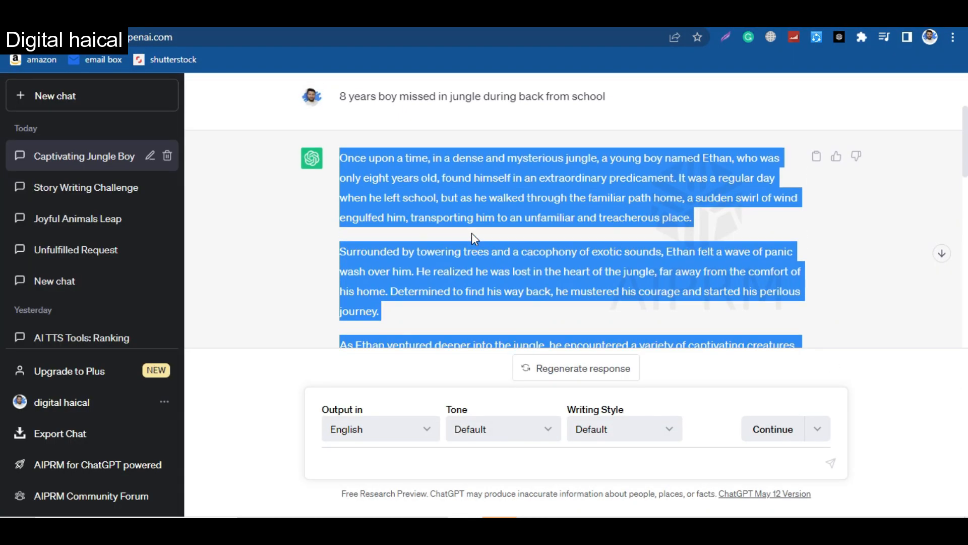
{"action": "left_click", "coordinate": [348, 211]}
{"action": "left_click_drag", "start_coordinate": [339, 211], "coordinate": [681, 227]}
{"action": "key", "text": "ctrl+c"}
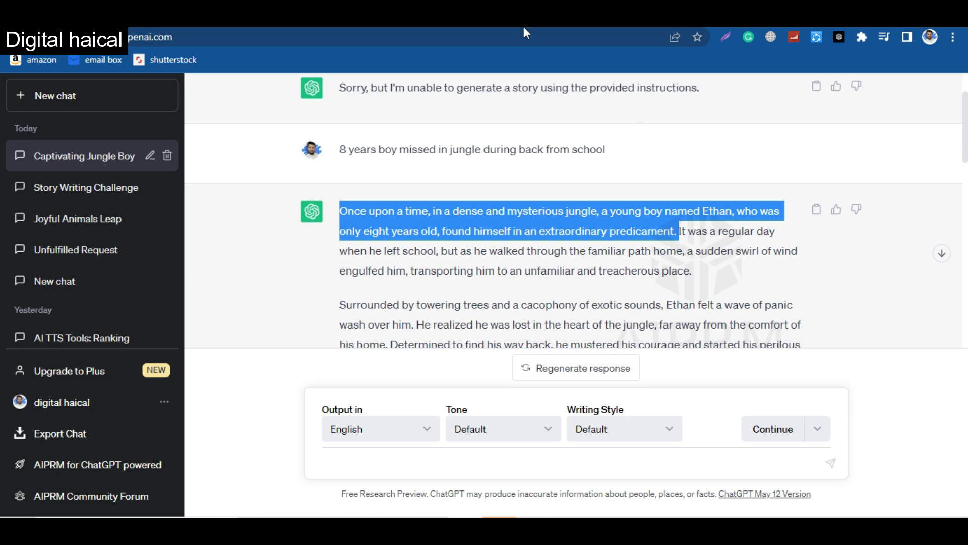
- Switch to the BlueWillow Discord server, open the rookie-25 channel and look through its generated images
{"action": "key", "text": "ctrl+Tab"}
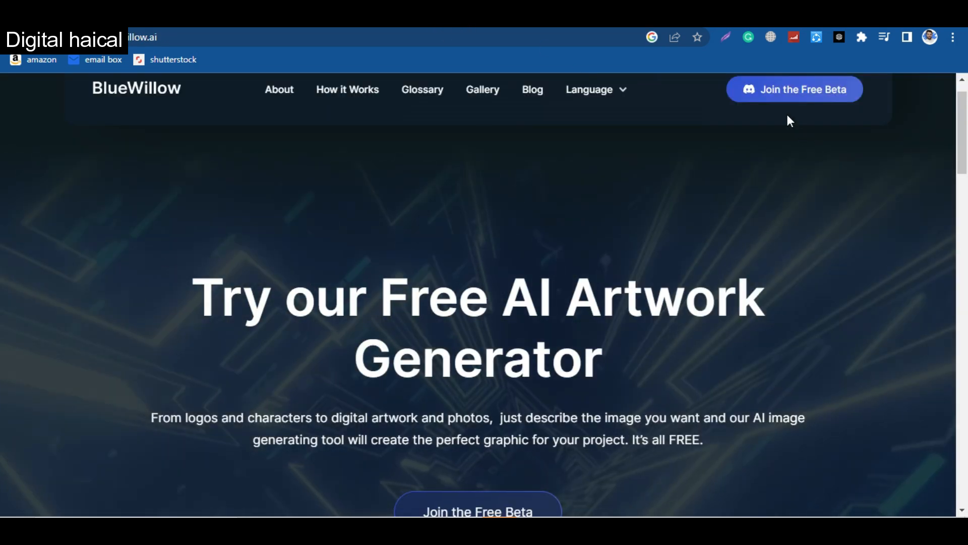
{"action": "left_click", "coordinate": [634, 27]}
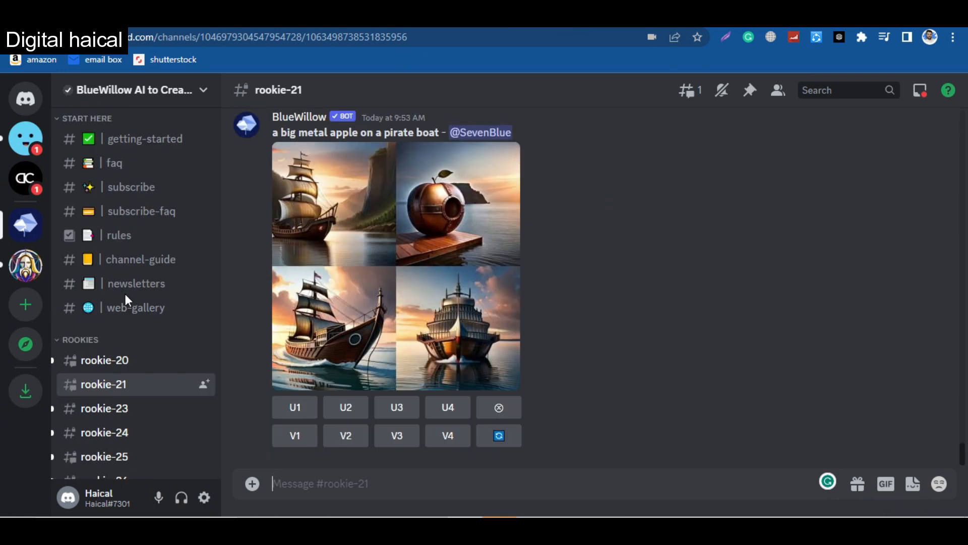
{"action": "scroll", "coordinate": [126, 296], "scroll_direction": "down", "scroll_amount": 3}
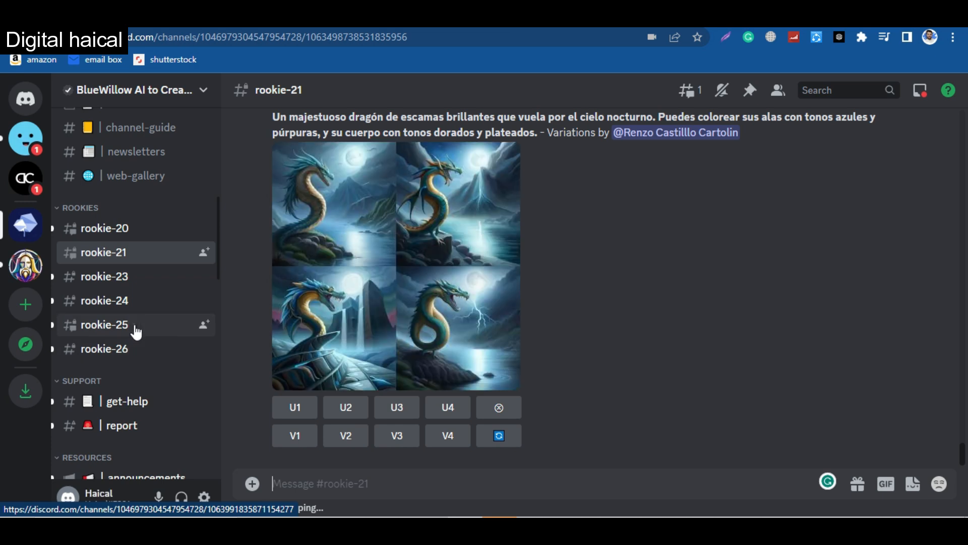
{"action": "left_click", "coordinate": [135, 327]}
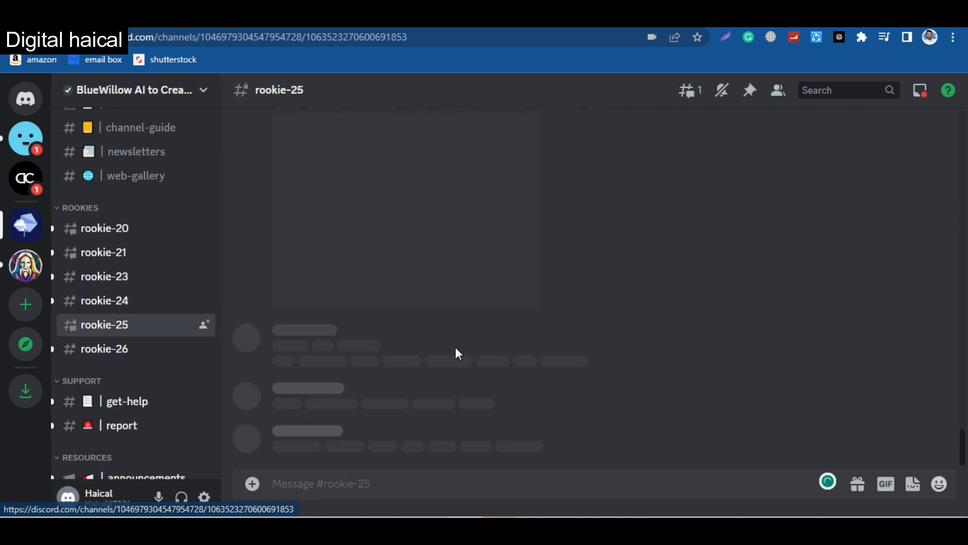
{"action": "scroll", "coordinate": [457, 347], "scroll_direction": "down", "scroll_amount": 15}
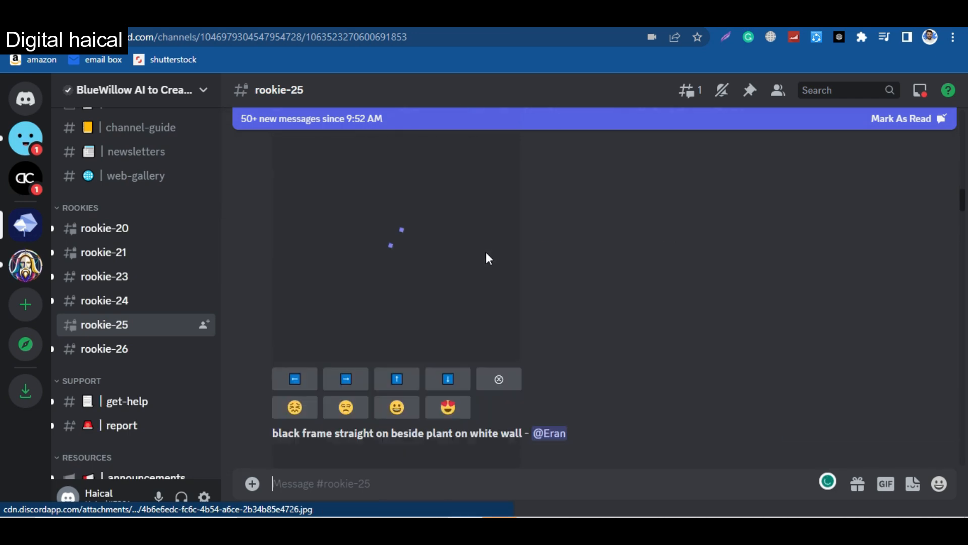
{"action": "scroll", "coordinate": [486, 257], "scroll_direction": "down", "scroll_amount": 10}
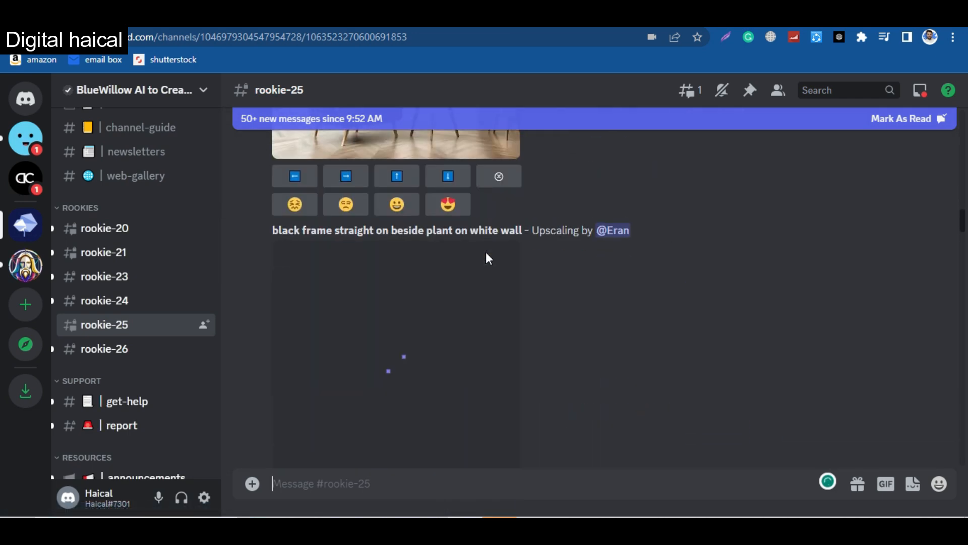
{"action": "scroll", "coordinate": [455, 467], "scroll_direction": "up", "scroll_amount": 3}
- Send the copied first sentence of the jungle story as a prompt in the rookie-25 channel
{"action": "left_click", "coordinate": [368, 486]}
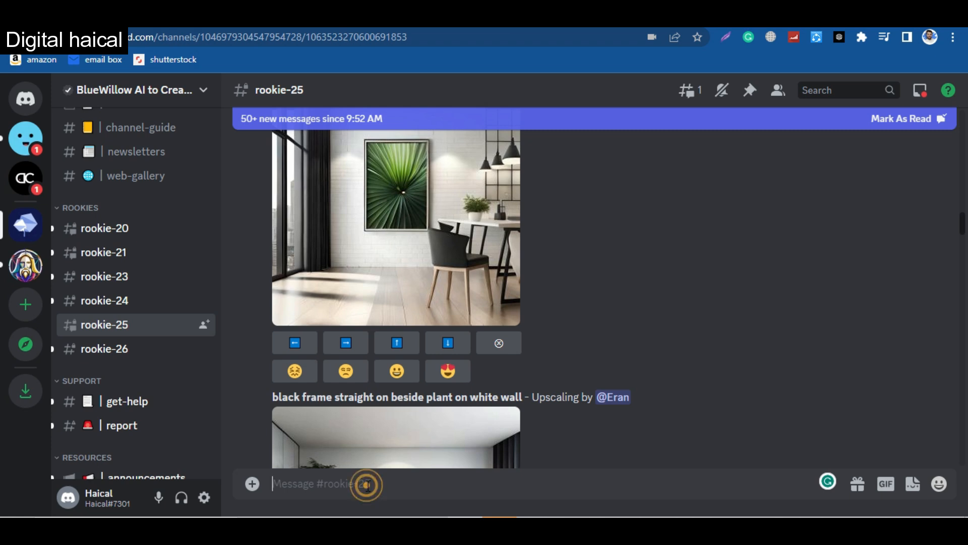
{"action": "key", "text": "ctrl+v"}
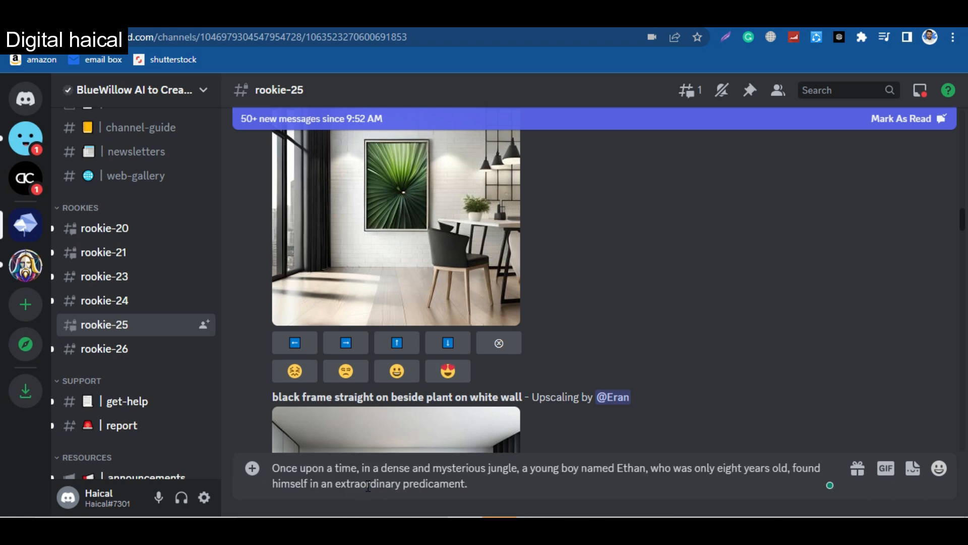
{"action": "key", "text": "Return"}
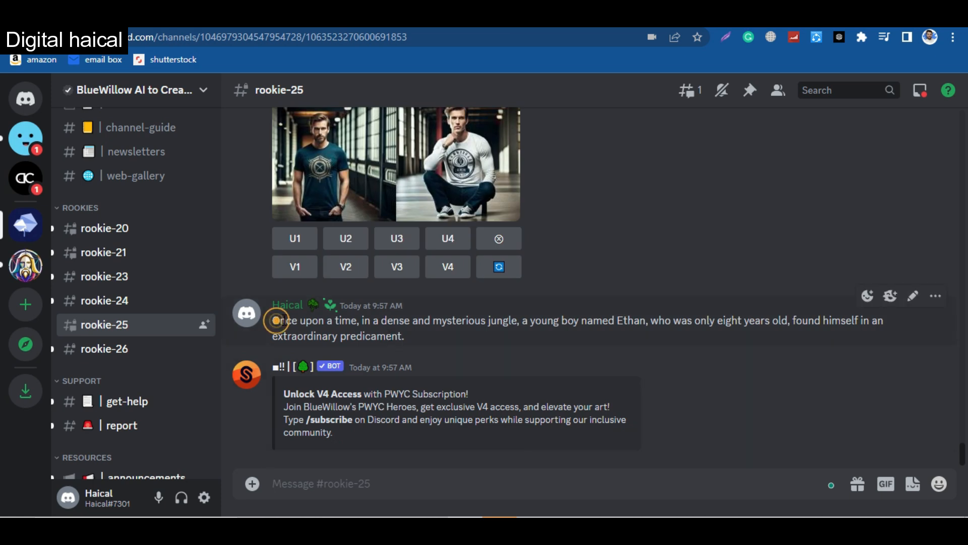
{"action": "left_click_drag", "start_coordinate": [277, 322], "coordinate": [346, 321]}
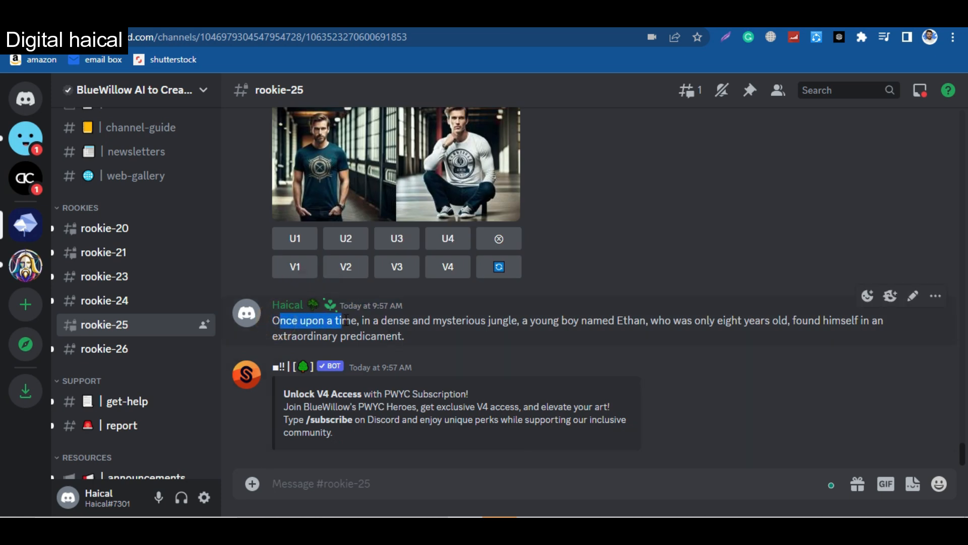
{"action": "left_click", "coordinate": [422, 332]}
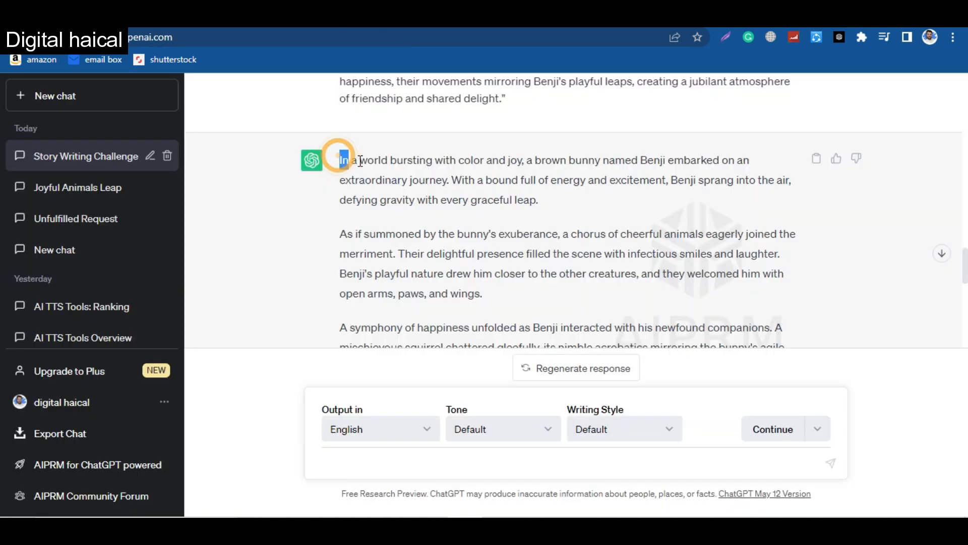
- Copy the Benji story's first sentence from ChatGPT and send it as a prompt in Discord's rookie-20 channel
{"action": "left_click_drag", "start_coordinate": [339, 160], "coordinate": [449, 173]}
{"action": "key", "text": "ctrl+c"}
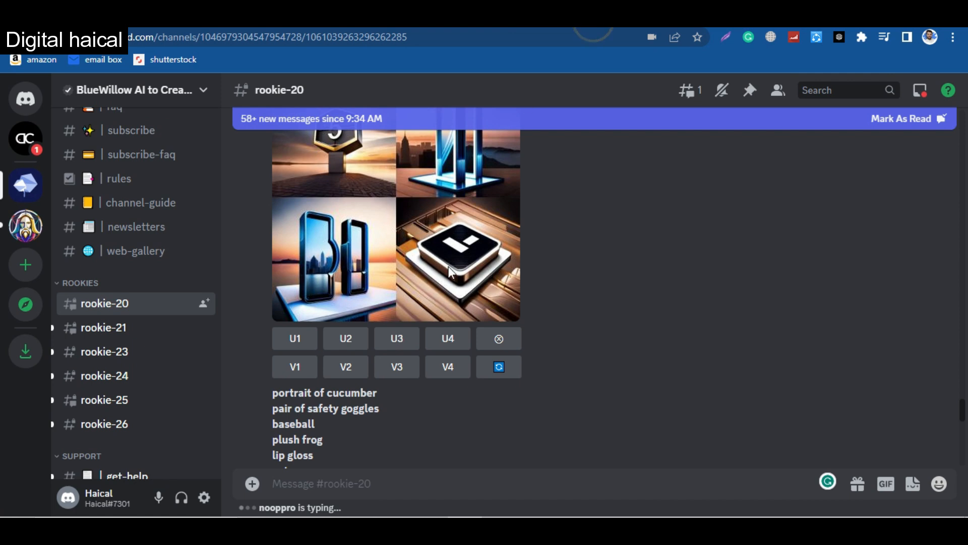
{"action": "left_click", "coordinate": [391, 480]}
{"action": "key", "text": "ctrl+v"}
{"action": "key", "text": "Return"}
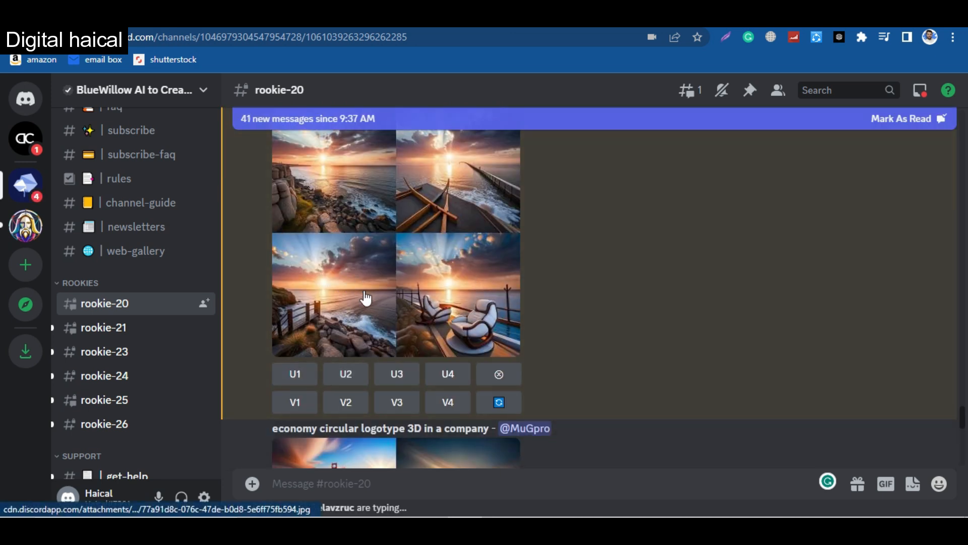
- Upscale the fourth image of the "Clouds in the sky" variations and find the upscaled result in the channel
{"action": "scroll", "coordinate": [364, 298], "scroll_direction": "up", "scroll_amount": 1}
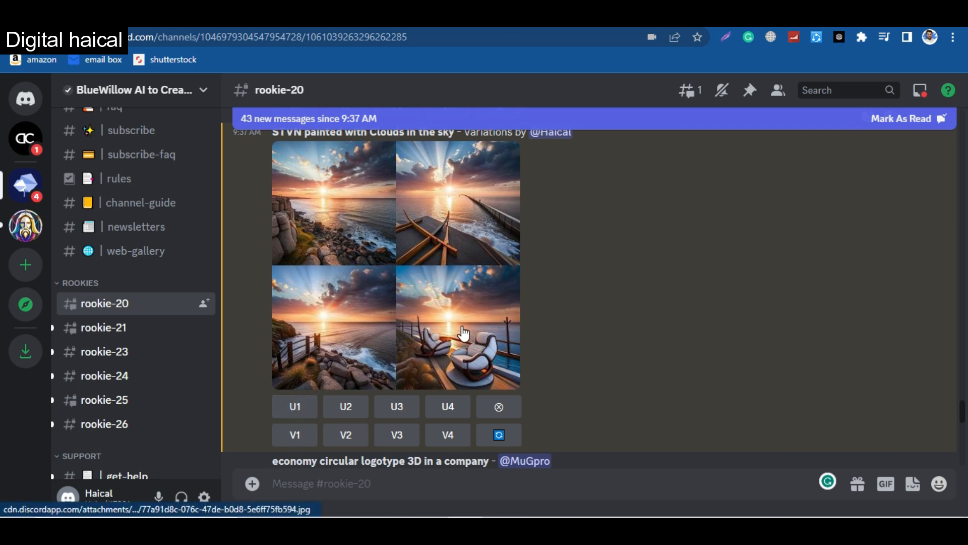
{"action": "left_click", "coordinate": [443, 406]}
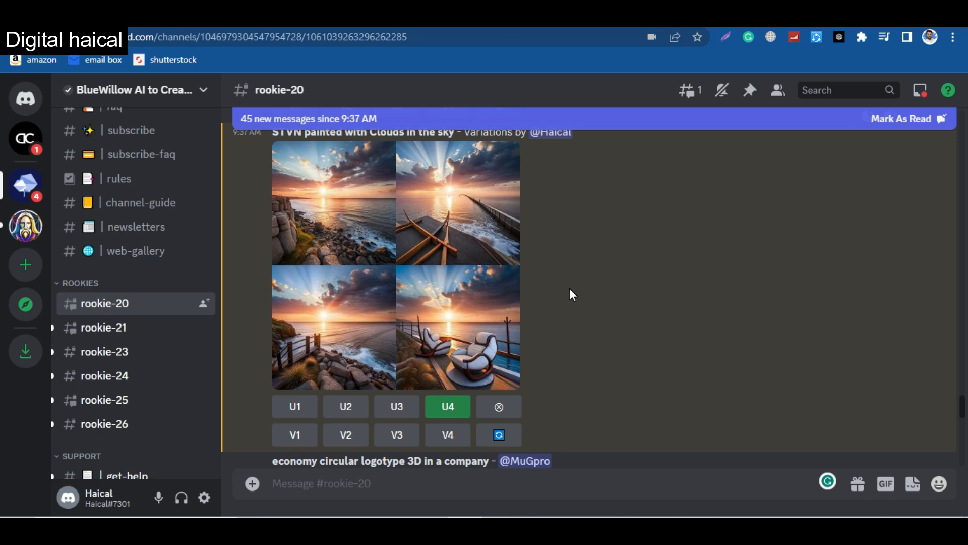
{"action": "scroll", "coordinate": [528, 308], "scroll_direction": "down", "scroll_amount": 10}
{"action": "scroll", "coordinate": [527, 307], "scroll_direction": "down", "scroll_amount": 5}
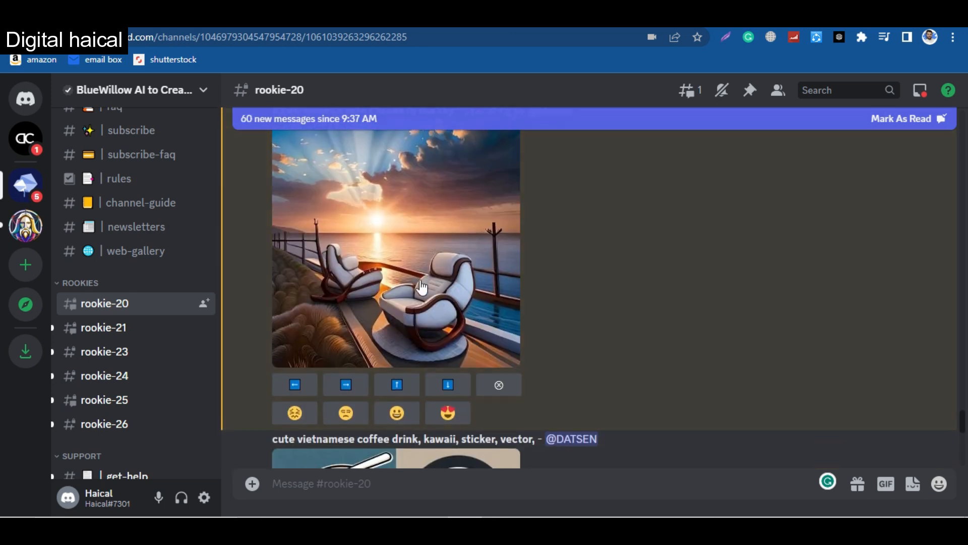
- Enlarge the upscaled image of the seaside chairs at sunset, save it to the computer and close the preview
{"action": "left_click", "coordinate": [382, 273]}
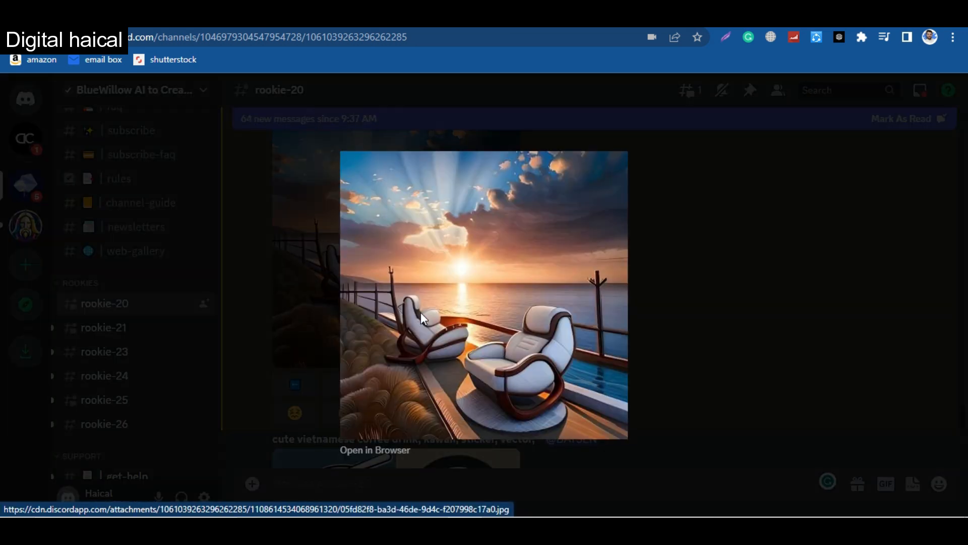
{"action": "right_click", "coordinate": [429, 297]}
{"action": "left_click", "coordinate": [465, 326]}
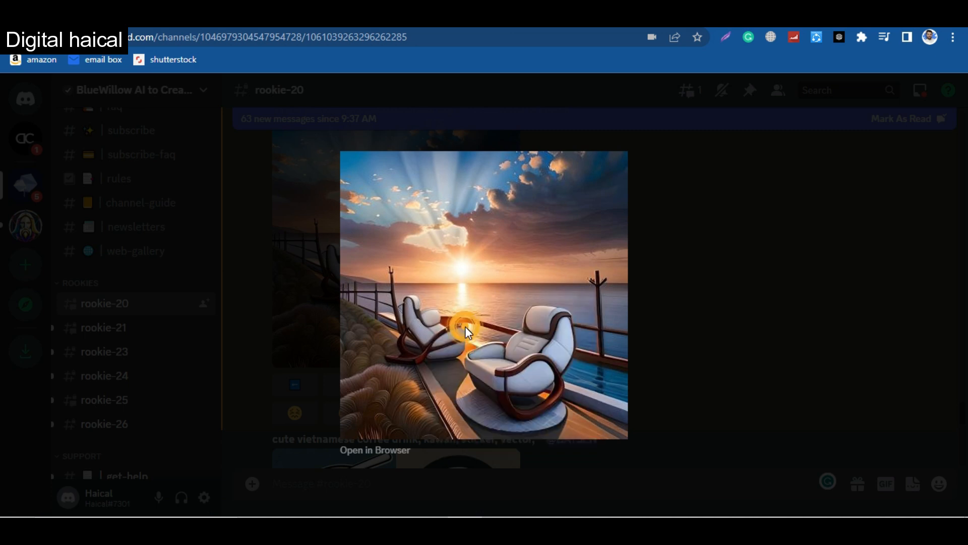
{"action": "left_click", "coordinate": [676, 340]}
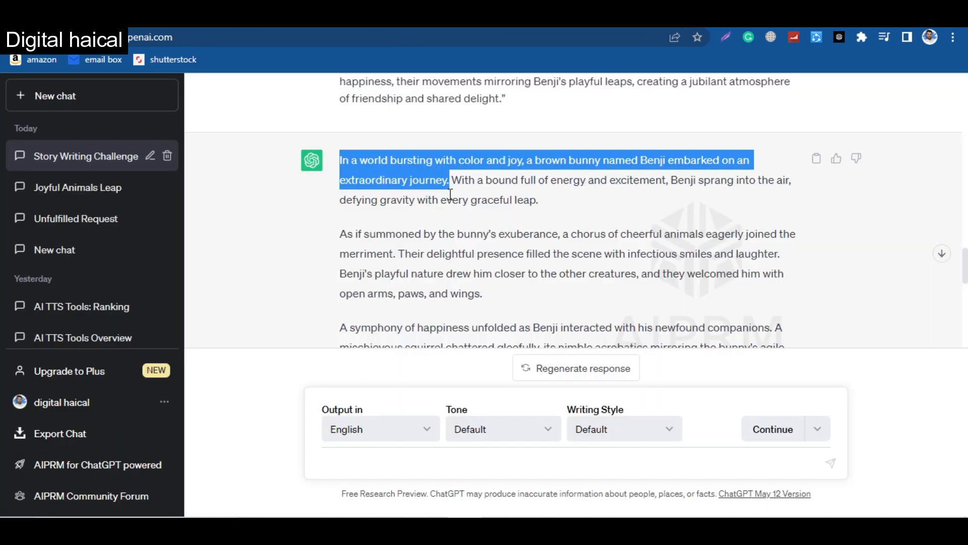
- Copy the jungle story's whole first paragraph from ChatGPT and send it as a prompt in the rookie-25 channel
{"action": "left_click_drag", "start_coordinate": [452, 180], "coordinate": [552, 192]}
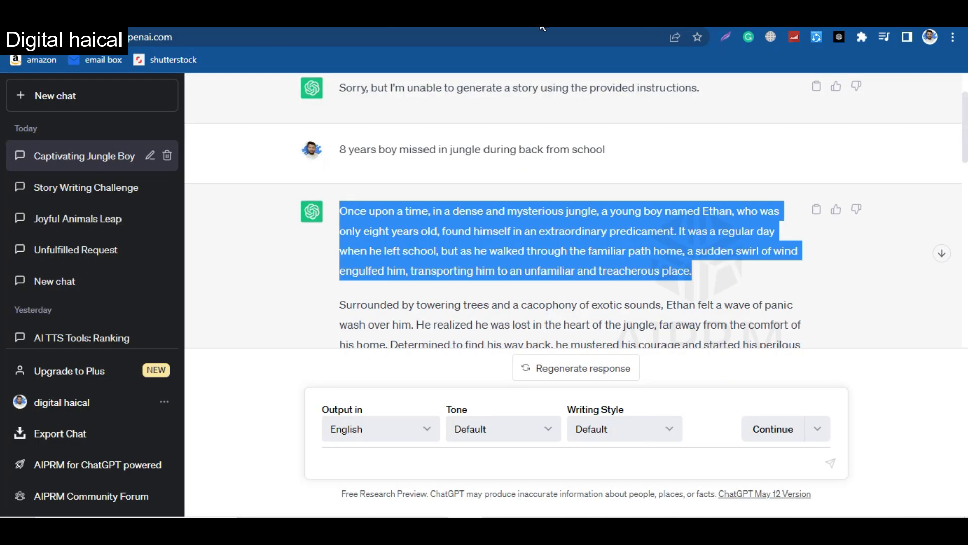
{"action": "left_click", "coordinate": [542, 28]}
{"action": "left_click", "coordinate": [359, 487]}
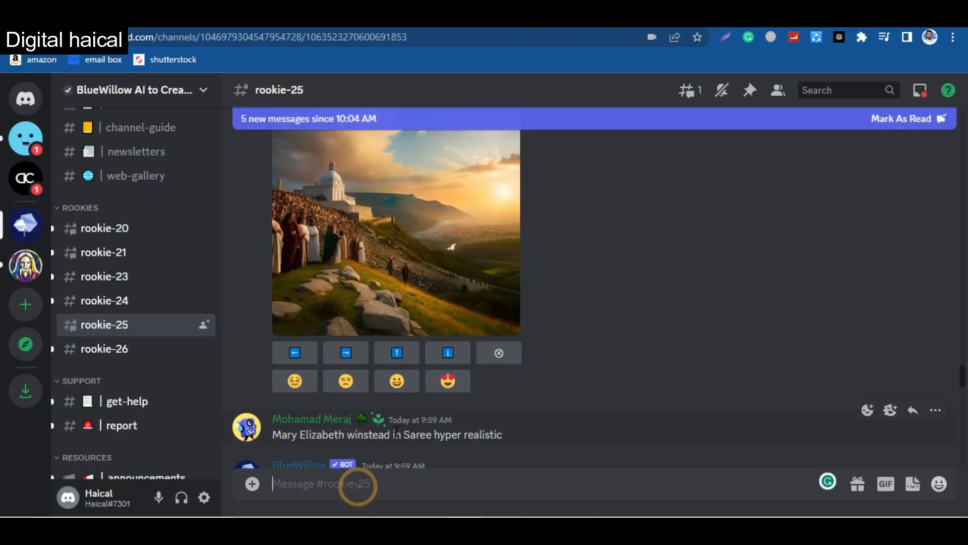
{"action": "type", "text": "Once upon a time, in a dense and mysterious jungle, a young boy named Ethan, who was only eight years old, found himself in an extraordinary predicament. It was a regular day when he left school, but as he walked through the familiar path home, a sudden swirl of wind engulfed him, transporting him to an unfamiliar and treacherous place."}
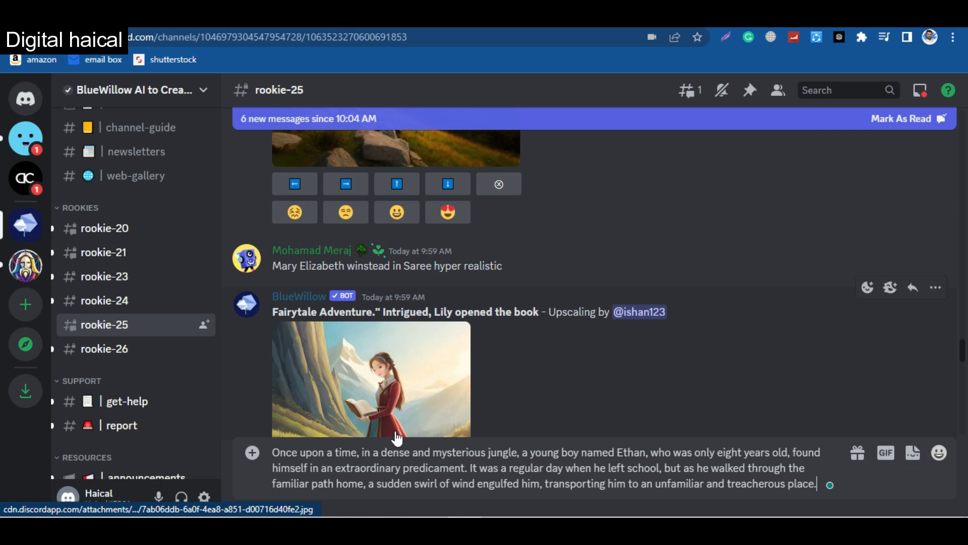
{"action": "key", "text": "Return"}
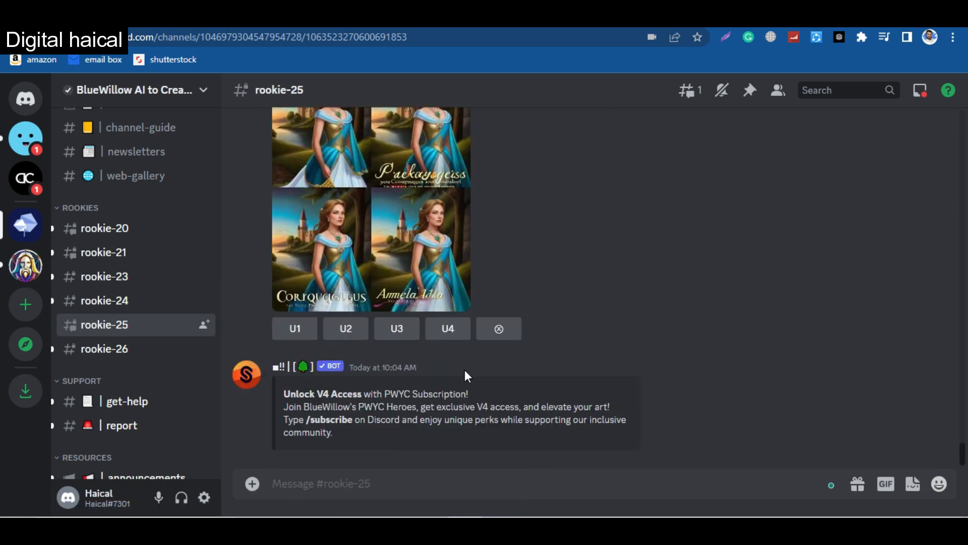
- Look through the saved story images in File Explorer's Quick access and switch to the Filmora video editor
{"action": "key", "text": "ctrl+Tab"}
{"action": "key", "text": "super+e"}
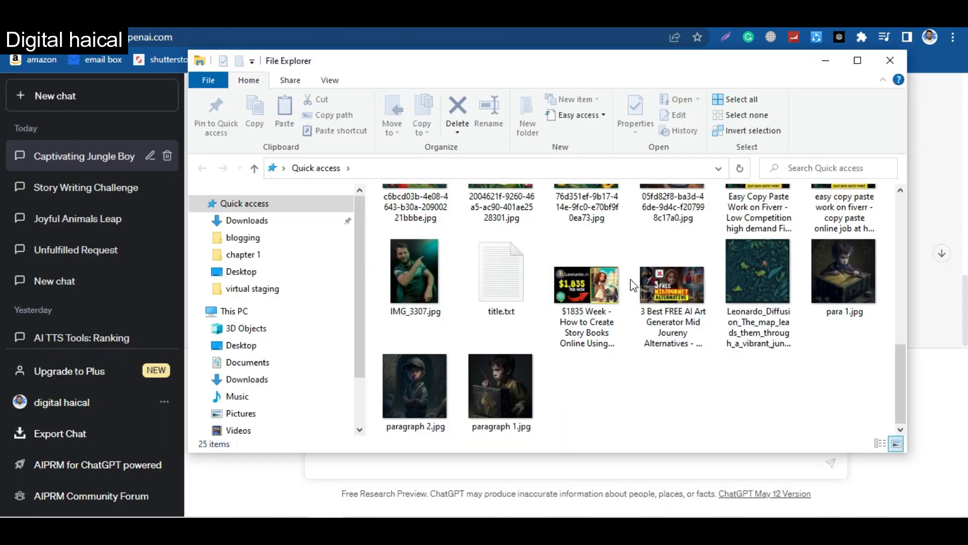
{"action": "scroll", "coordinate": [631, 281], "scroll_direction": "up", "scroll_amount": 2}
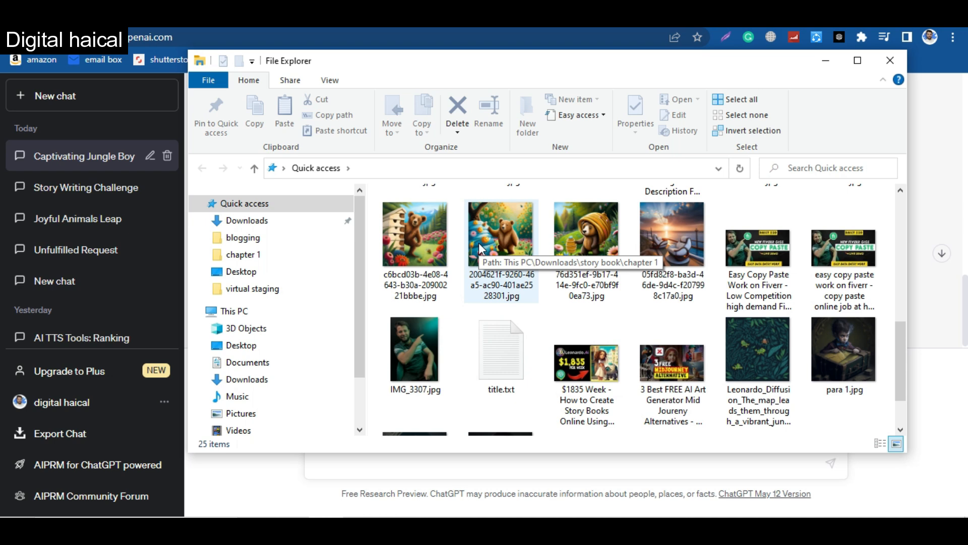
{"action": "key", "text": "alt+Tab"}
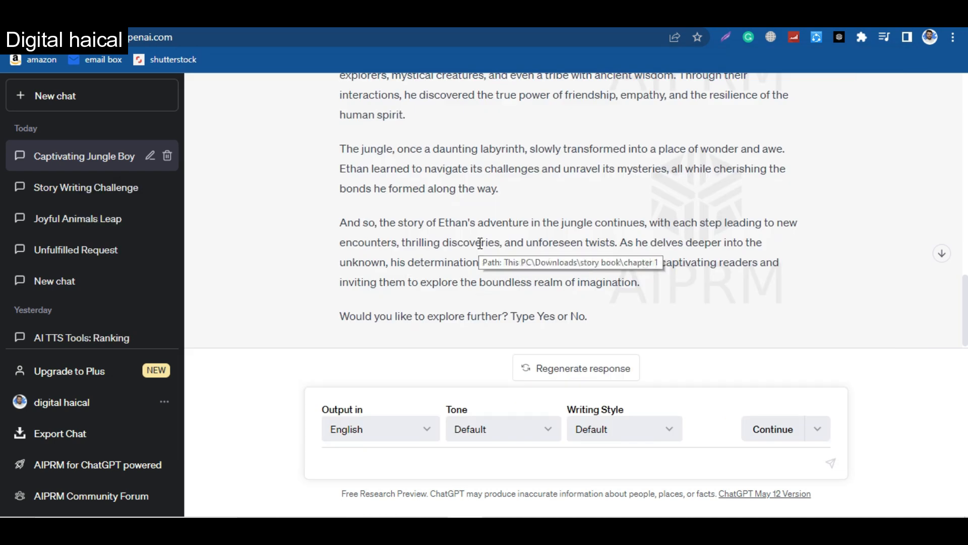
{"action": "key", "text": "alt+Tab"}
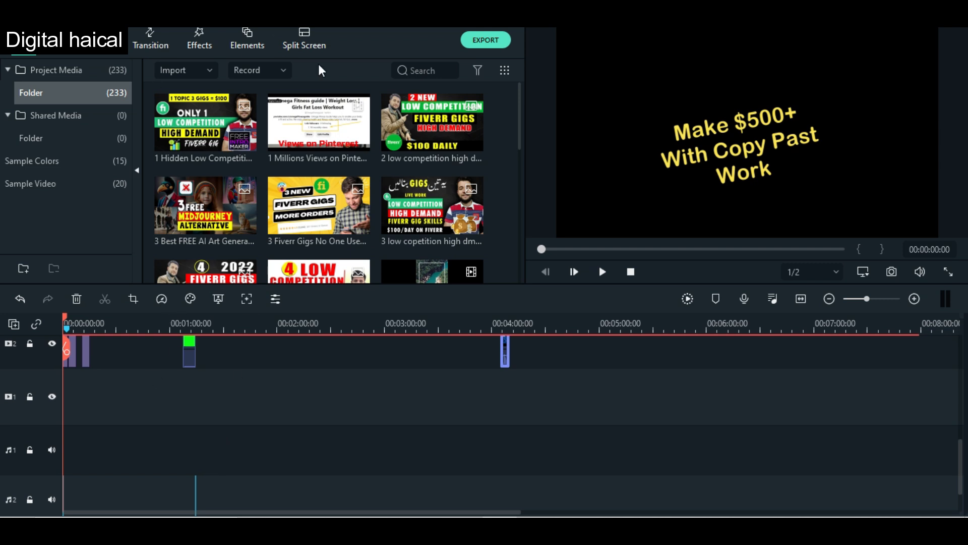
- Import the first seven images of the chapter 1 folder, from the seaside chairs to the last bear picture, into the project media
{"action": "double_click", "coordinate": [506, 244]}
{"action": "left_click", "coordinate": [65, 111]}
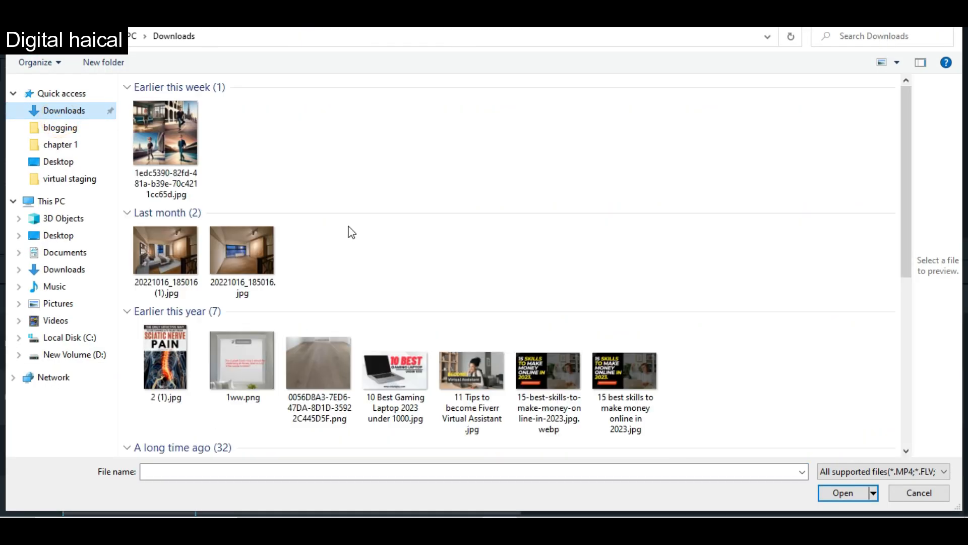
{"action": "scroll", "coordinate": [522, 358], "scroll_direction": "down", "scroll_amount": 4}
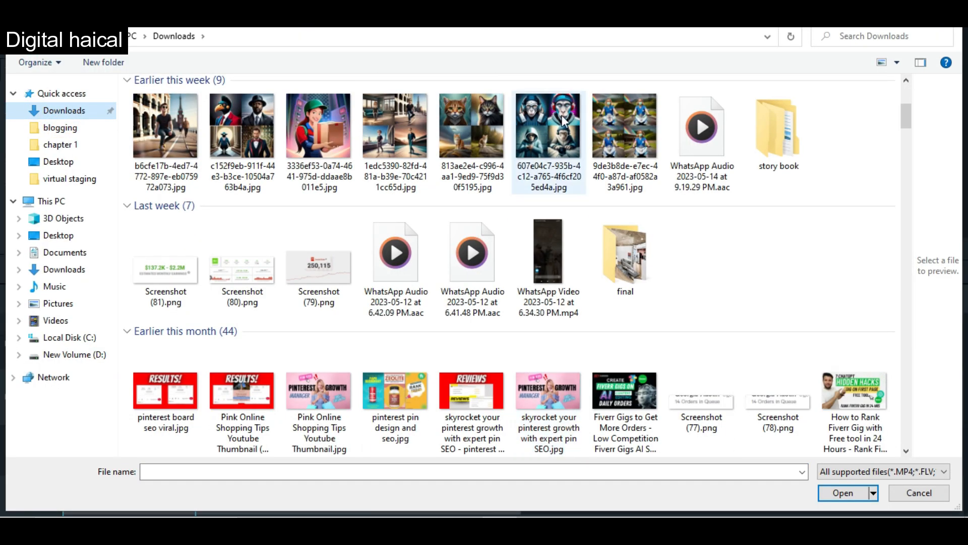
{"action": "left_click", "coordinate": [60, 145]}
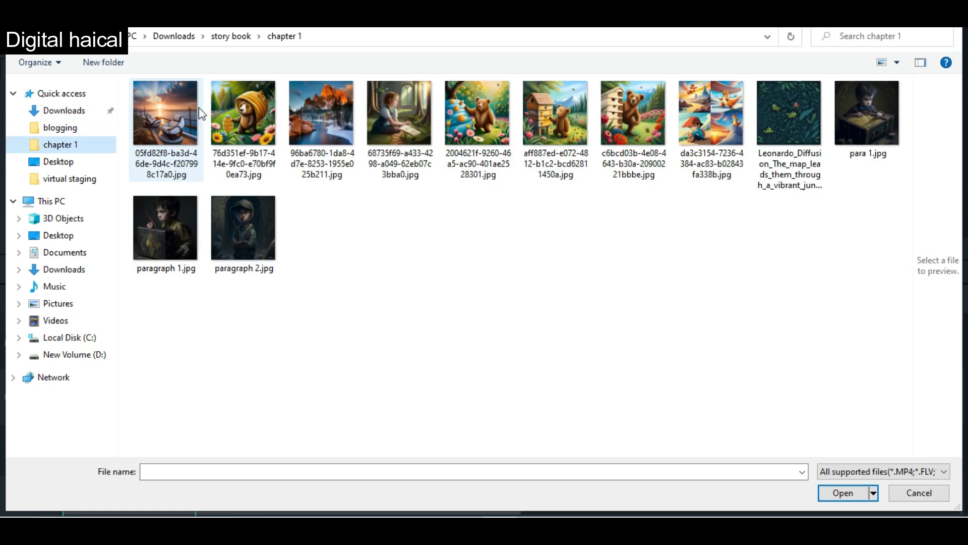
{"action": "left_click", "coordinate": [167, 107]}
{"action": "left_click", "coordinate": [258, 112], "text": "ctrl"}
{"action": "left_click", "coordinate": [332, 107], "text": "ctrl"}
{"action": "left_click", "coordinate": [406, 111], "text": "ctrl"}
{"action": "left_click", "coordinate": [488, 110], "text": "ctrl"}
{"action": "left_click", "coordinate": [554, 110], "text": "ctrl"}
{"action": "left_click", "coordinate": [631, 117], "text": "ctrl"}
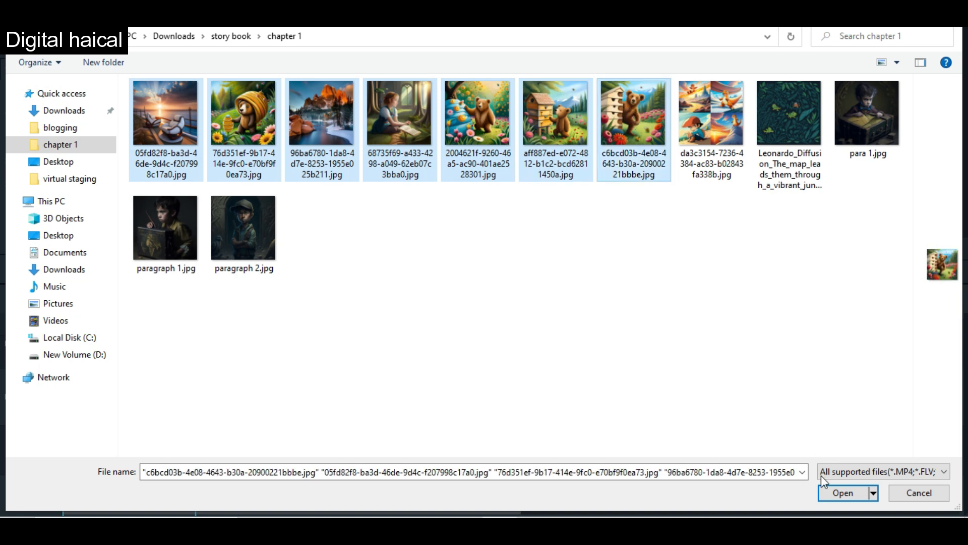
{"action": "left_click", "coordinate": [831, 498]}
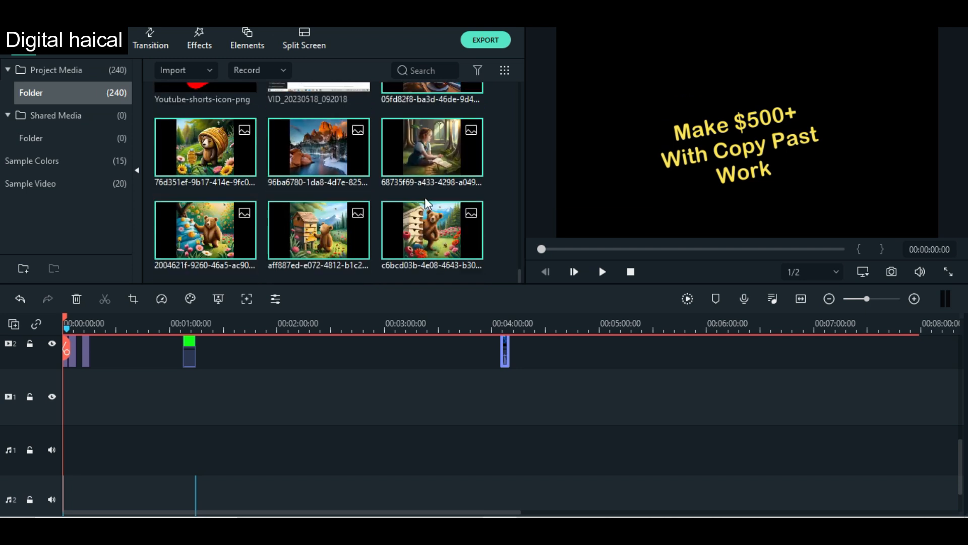
- Place the seven imported images one after another on video track 1, starting at the beginning of the timeline
{"action": "mouse_move", "coordinate": [400, 241]}
{"action": "left_click_drag", "start_coordinate": [413, 237], "coordinate": [22, 401]}
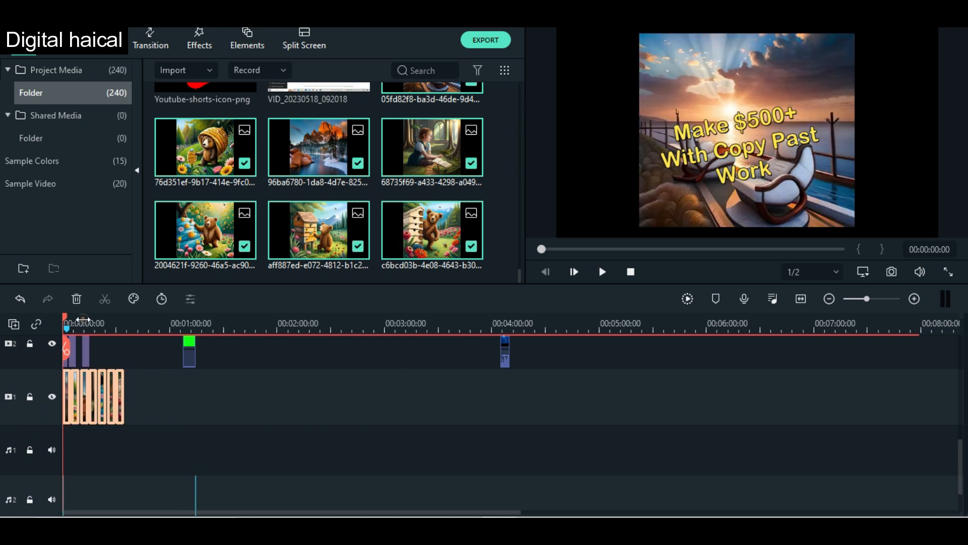
{"action": "right_click", "coordinate": [78, 391]}
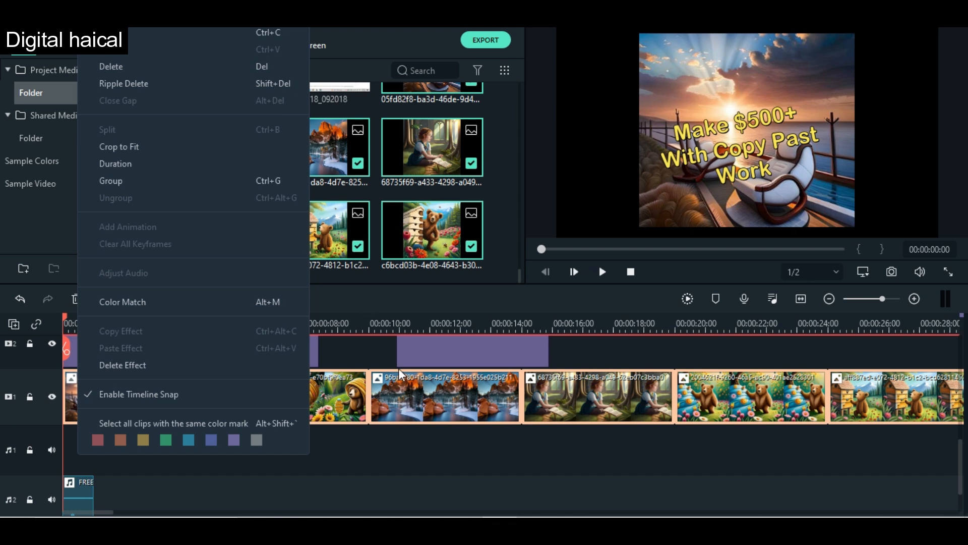
{"action": "left_click", "coordinate": [376, 379]}
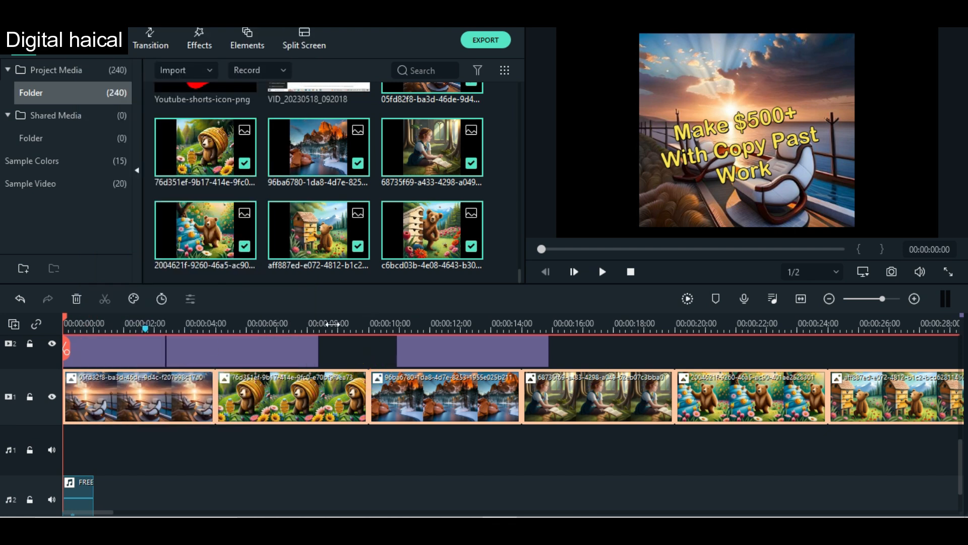
- Apply Crop to Fit to each image clip on video track 1 so that the pictures fill the frame
{"action": "left_click", "coordinate": [308, 400]}
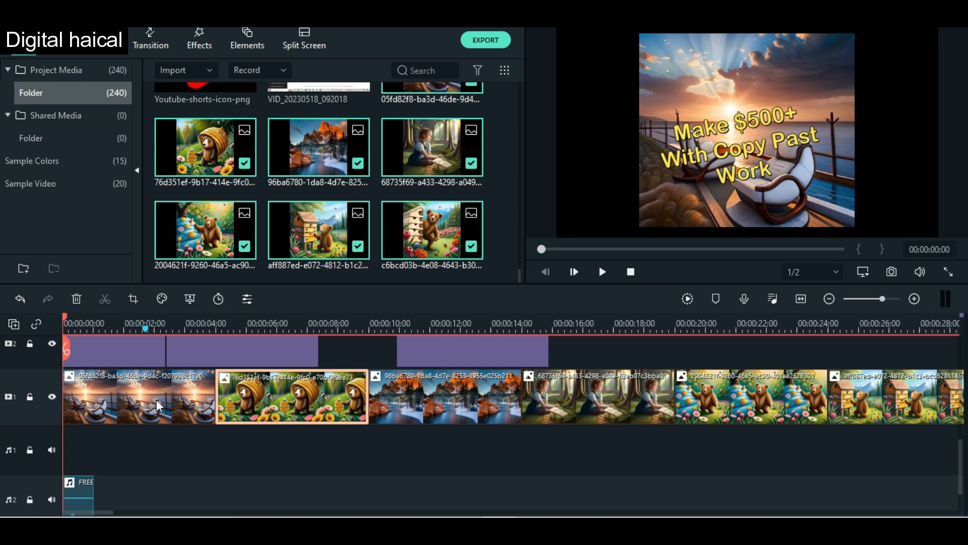
{"action": "left_click", "coordinate": [156, 399]}
{"action": "right_click", "coordinate": [156, 399]}
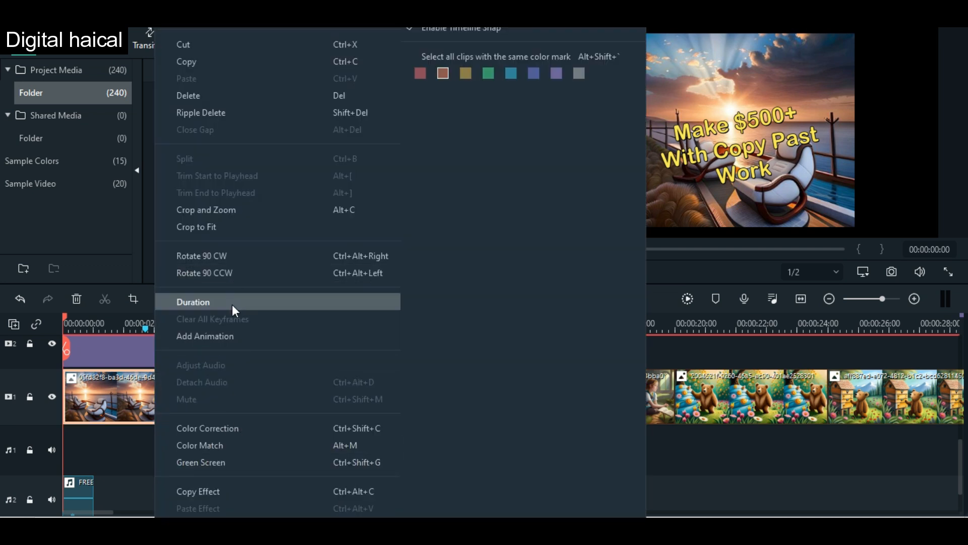
{"action": "left_click", "coordinate": [213, 228]}
{"action": "right_click", "coordinate": [264, 399]}
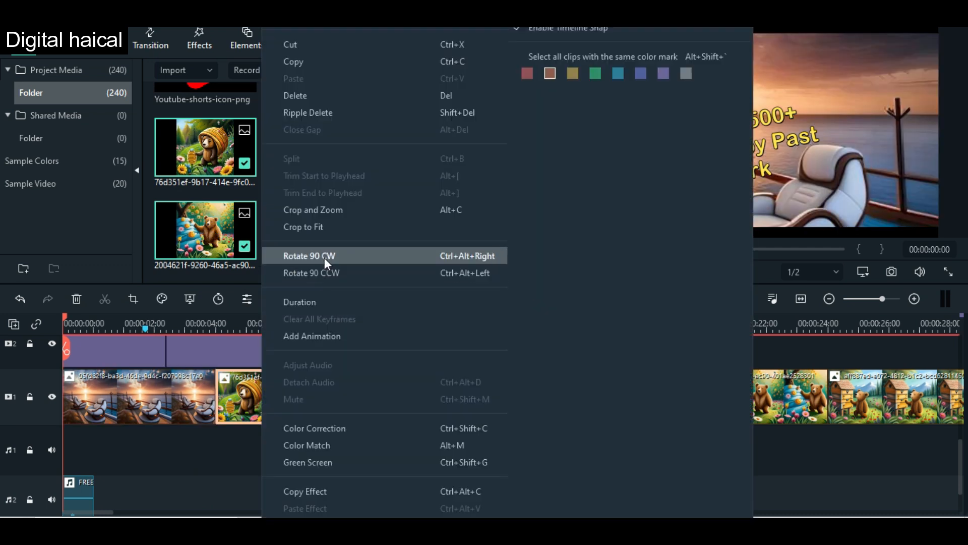
{"action": "left_click", "coordinate": [331, 228]}
{"action": "left_click", "coordinate": [435, 407]}
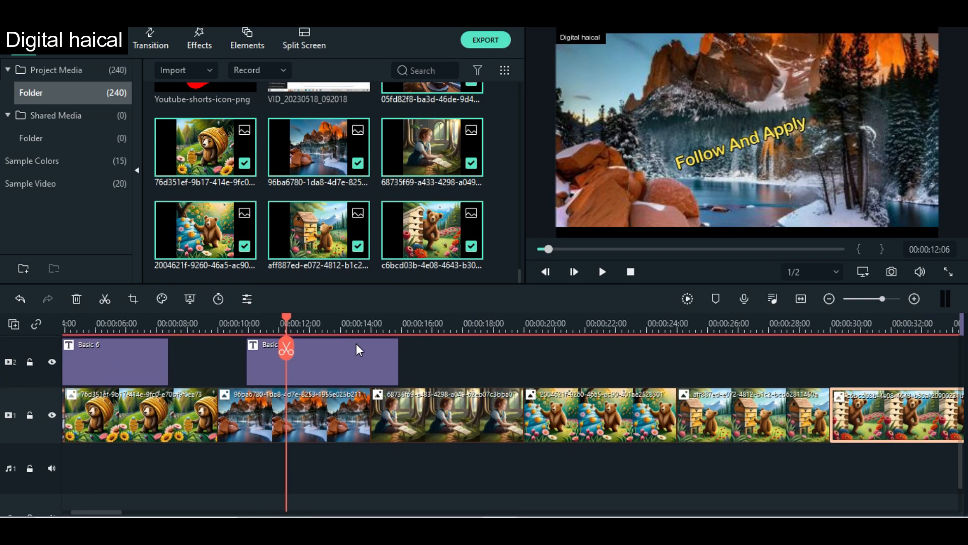
- Delete the Basic 6 title clips from video track 2 above the images
{"action": "left_click_drag", "start_coordinate": [453, 390], "coordinate": [66, 372]}
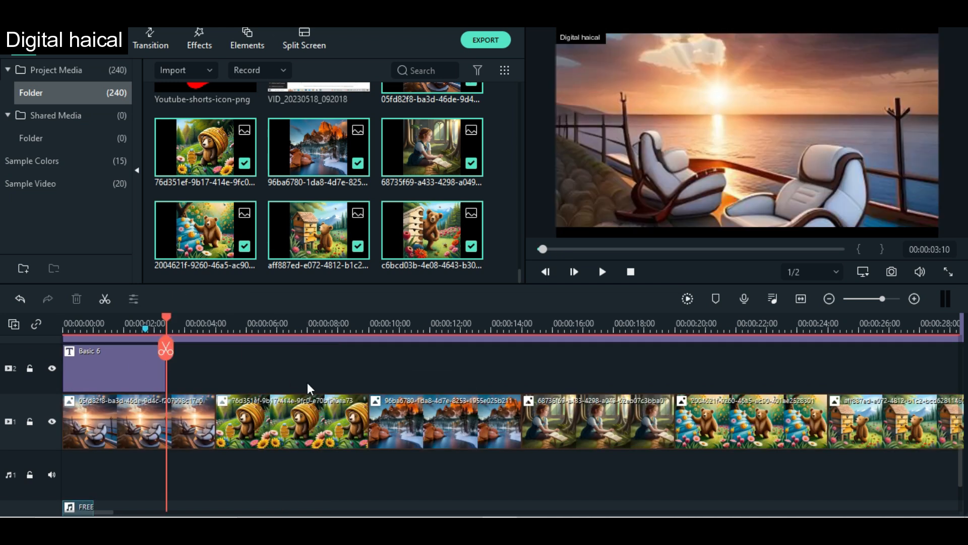
{"action": "left_click_drag", "start_coordinate": [252, 363], "coordinate": [198, 370]}
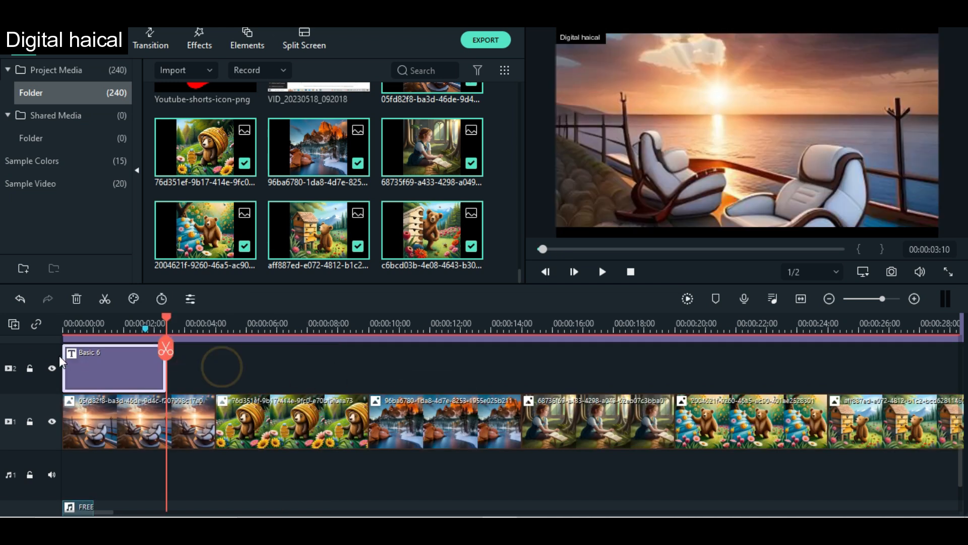
{"action": "key", "text": "Delete"}
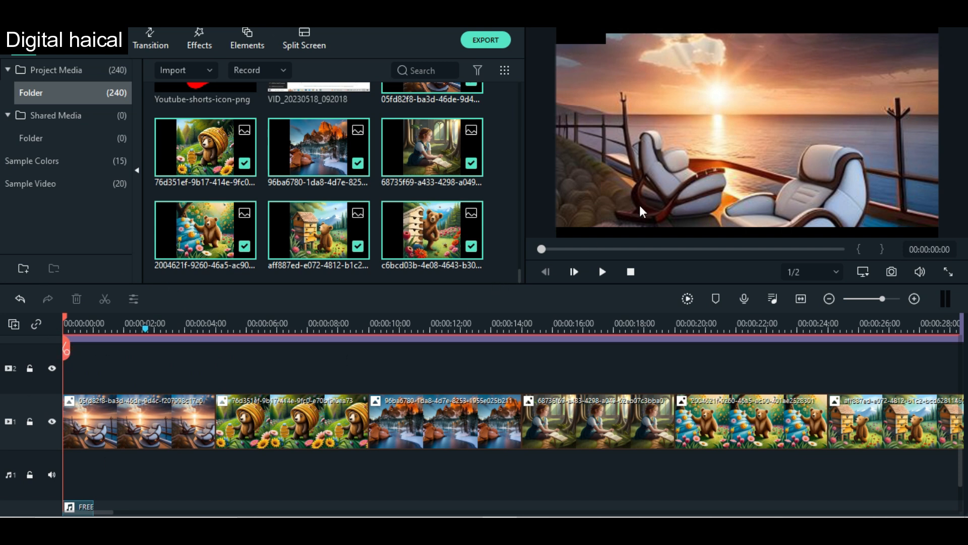
- Try to move the seaside chairs image within the preview frame and undo the move
{"action": "left_click", "coordinate": [633, 237]}
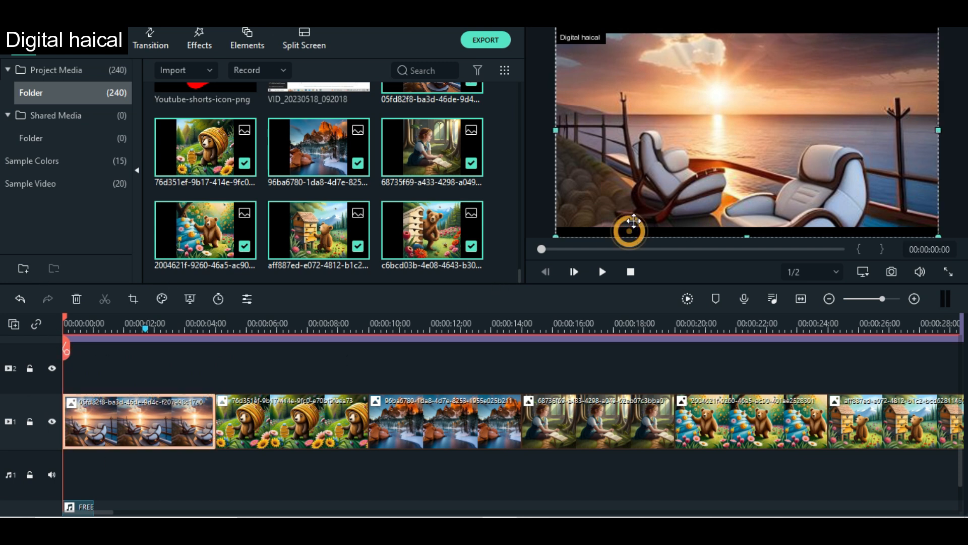
{"action": "left_click_drag", "start_coordinate": [632, 233], "coordinate": [637, 223]}
{"action": "key", "text": "ctrl+z"}
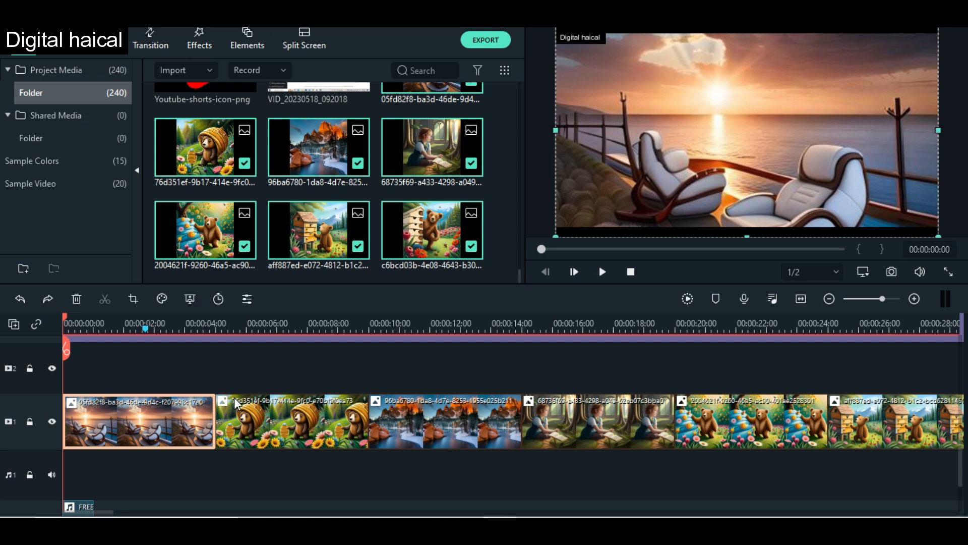
- Try to delete and rearrange the overlay clips on the upper video tracks, and undo these changes
{"action": "scroll", "coordinate": [235, 402], "scroll_direction": "up", "scroll_amount": 3}
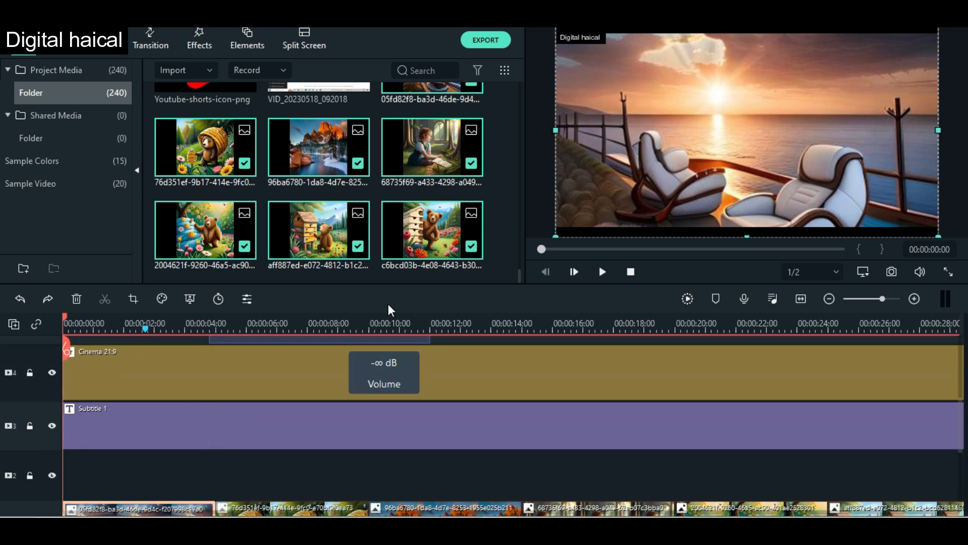
{"action": "scroll", "coordinate": [387, 453], "scroll_direction": "up", "scroll_amount": 3}
{"action": "left_click", "coordinate": [337, 384]}
{"action": "key", "text": "Delete"}
{"action": "left_click_drag", "start_coordinate": [337, 387], "coordinate": [103, 378]}
{"action": "scroll", "coordinate": [107, 388], "scroll_direction": "up", "scroll_amount": 2}
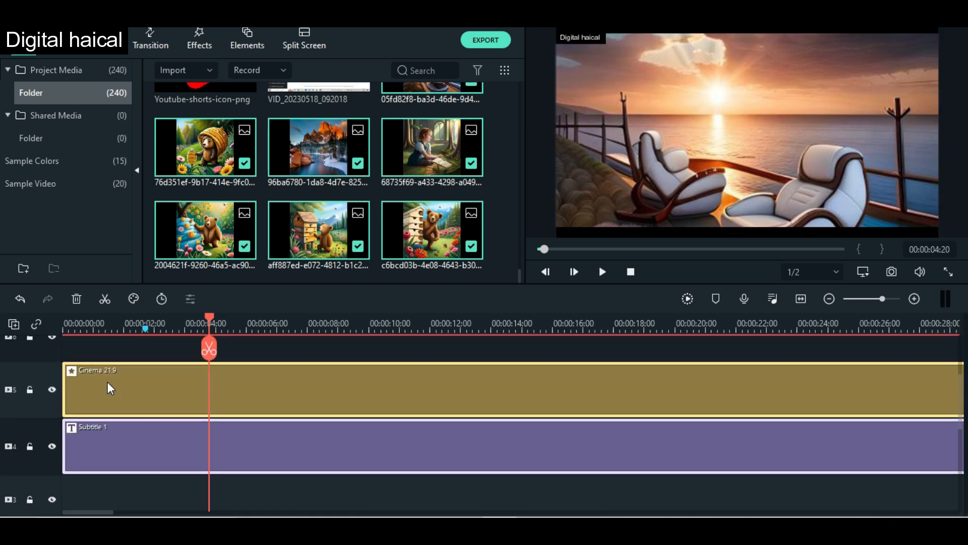
{"action": "key", "text": "ctrl+z"}
{"action": "key", "text": "ctrl+z"}
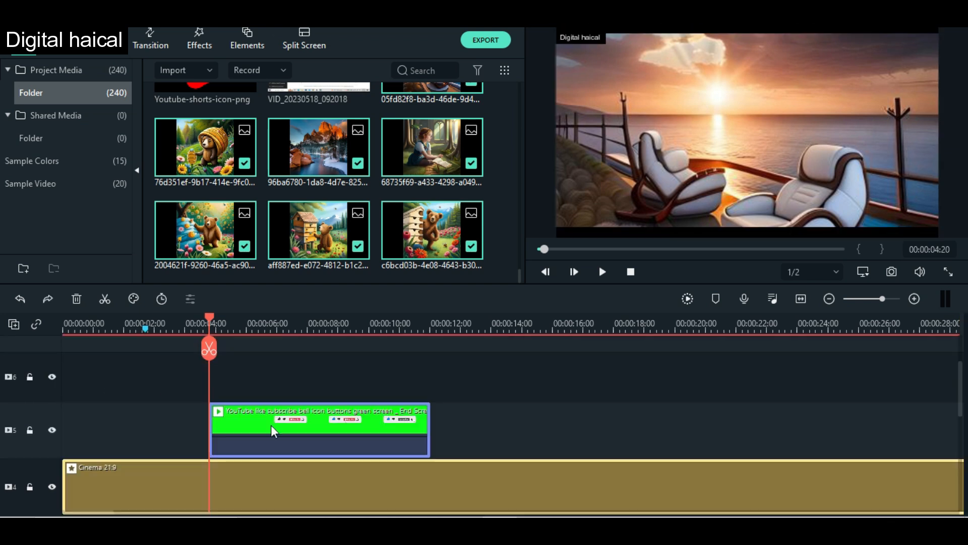
{"action": "key", "text": "ctrl+z"}
{"action": "key", "text": "ctrl+z"}
{"action": "key", "text": "ctrl+z"}
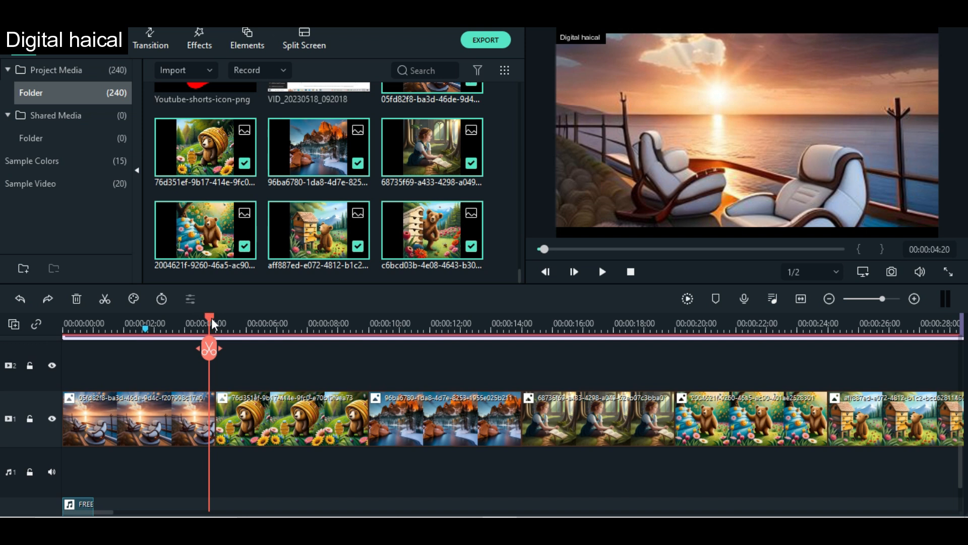
- Import animated video speech.m4a from Downloads and place it on audio track 1 at the start of the timeline
{"action": "key", "text": "Home"}
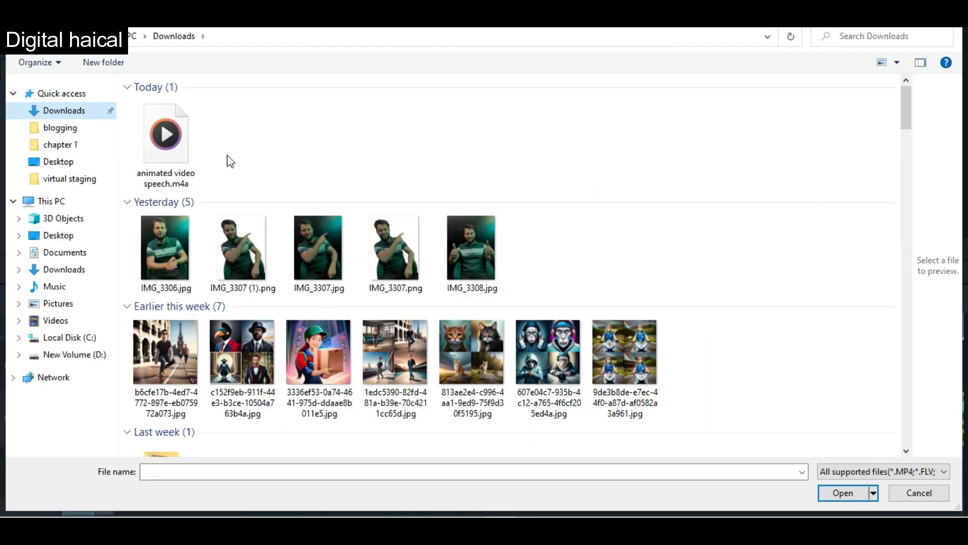
{"action": "left_click", "coordinate": [169, 144]}
{"action": "left_click", "coordinate": [842, 496]}
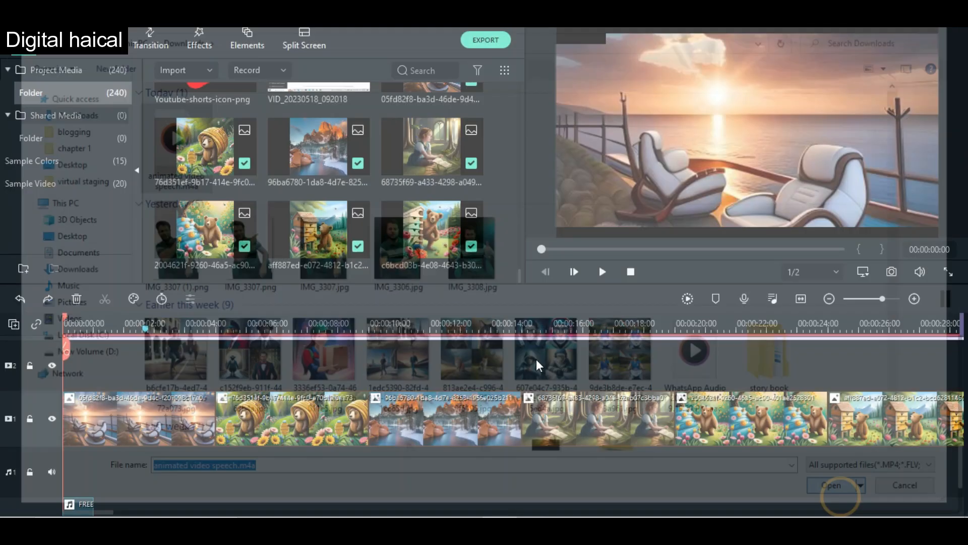
{"action": "left_click_drag", "start_coordinate": [210, 226], "coordinate": [3, 459]}
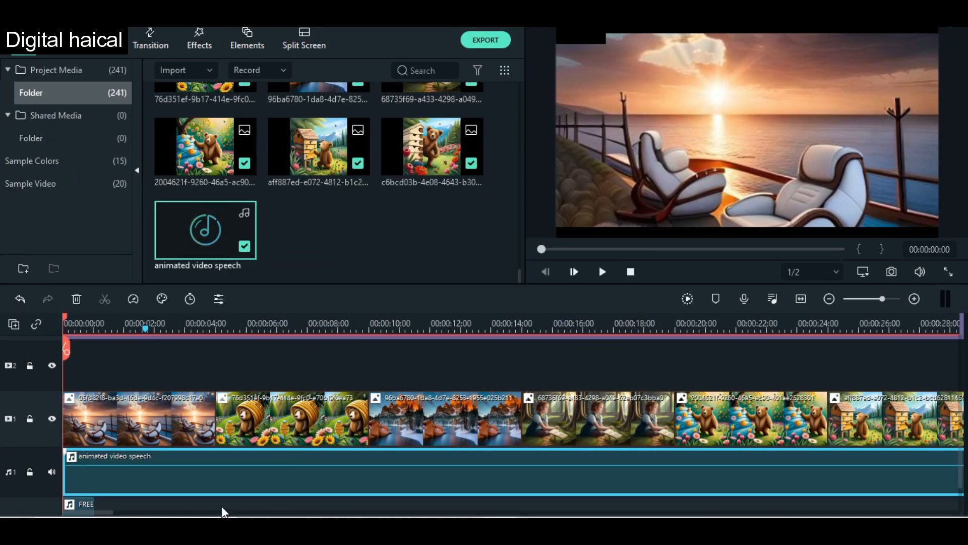
- Play the first seconds of the timeline to check the voiceover against the images
{"action": "scroll", "coordinate": [212, 504], "scroll_direction": "down", "scroll_amount": 3}
{"action": "left_click", "coordinate": [79, 477]}
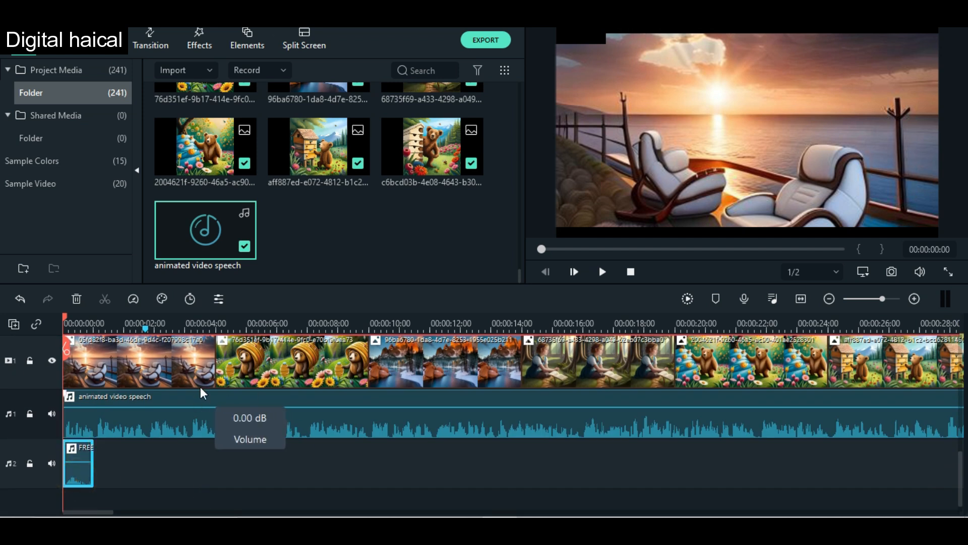
{"action": "key", "text": "space"}
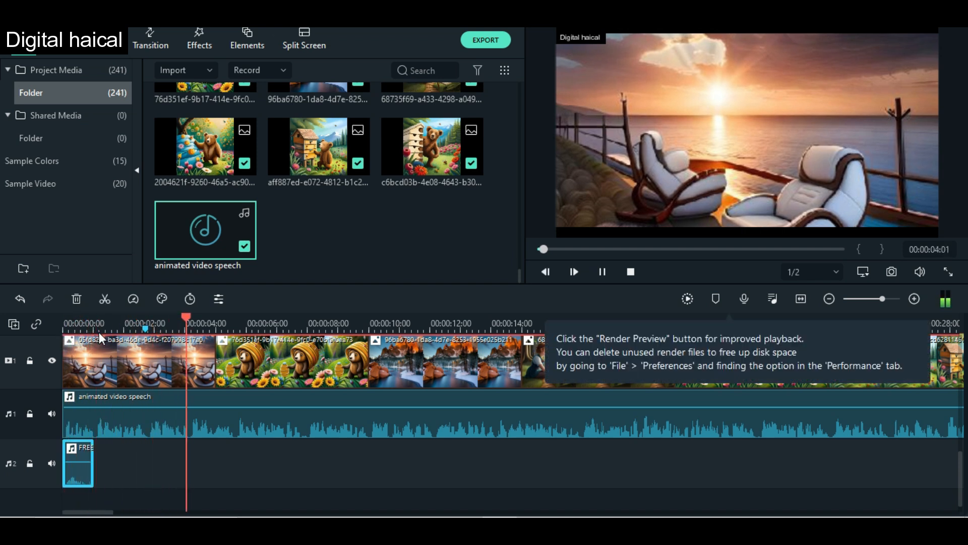
{"action": "key", "text": "space"}
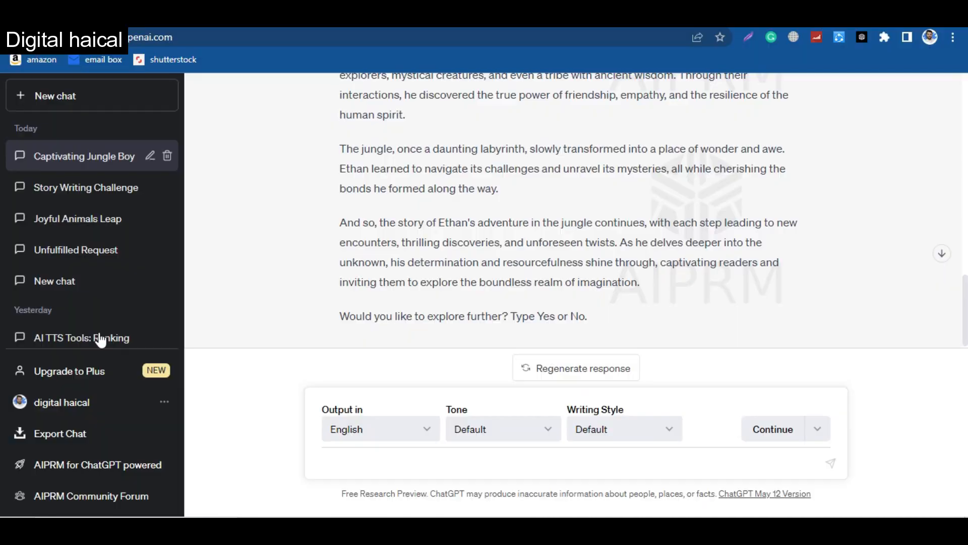
- Switch to ChatGPT and copy the opening paragraph of the jungle story
{"action": "scroll", "coordinate": [371, 194], "scroll_direction": "up", "scroll_amount": 12}
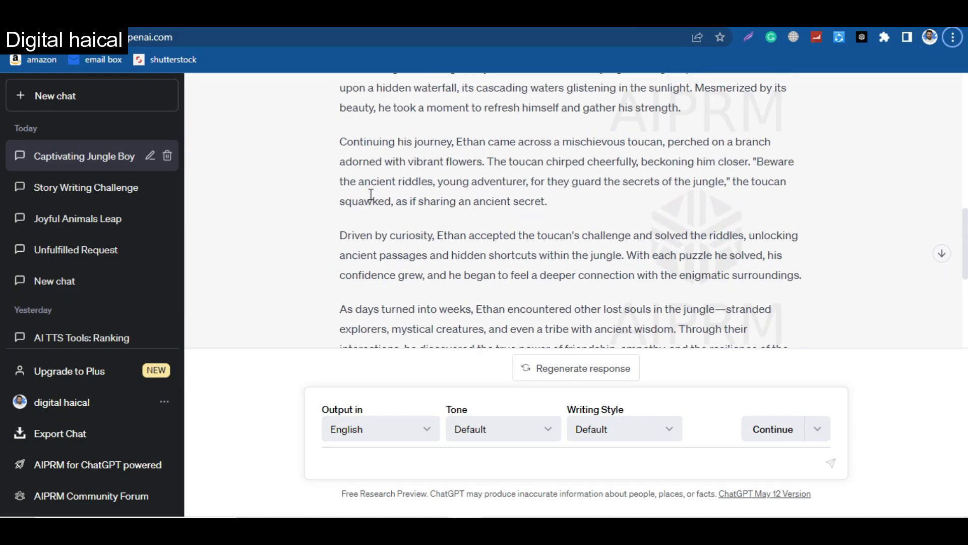
{"action": "triple_click", "coordinate": [374, 188]}
{"action": "scroll", "coordinate": [401, 258], "scroll_direction": "up", "scroll_amount": 2}
{"action": "left_click", "coordinate": [401, 258]}
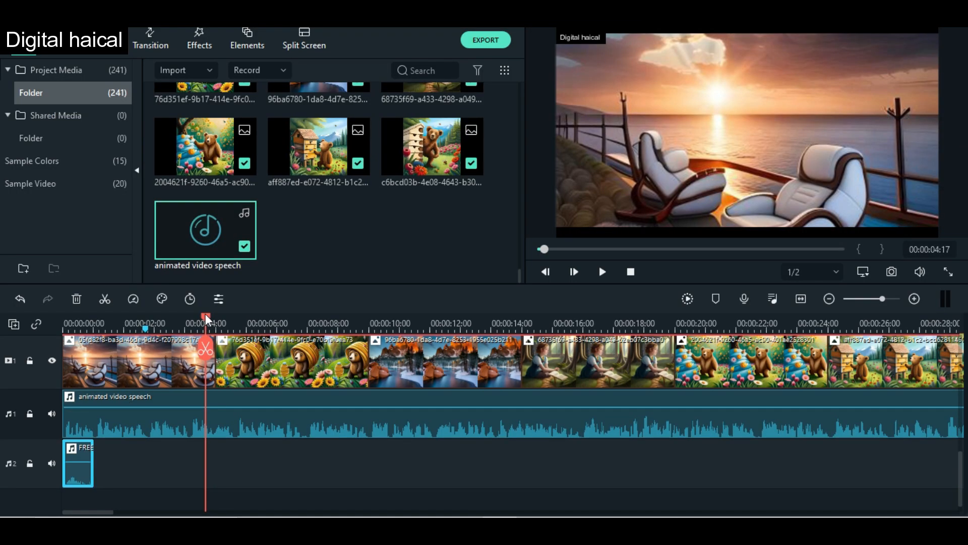
- Switch to Filmora and add a Default Title on video track 2 at the start of the timeline
{"action": "key", "text": "Home"}
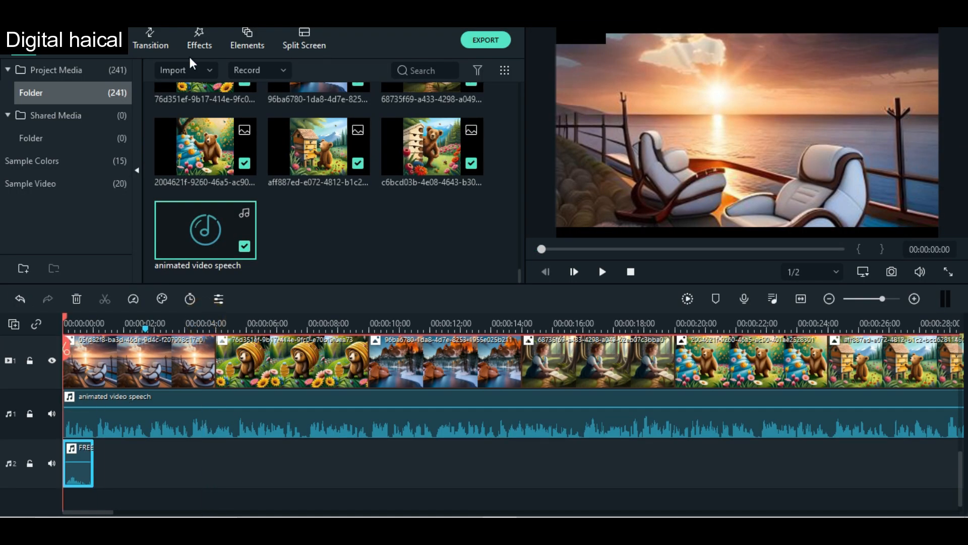
{"action": "left_click", "coordinate": [105, 41]}
{"action": "left_click", "coordinate": [52, 167]}
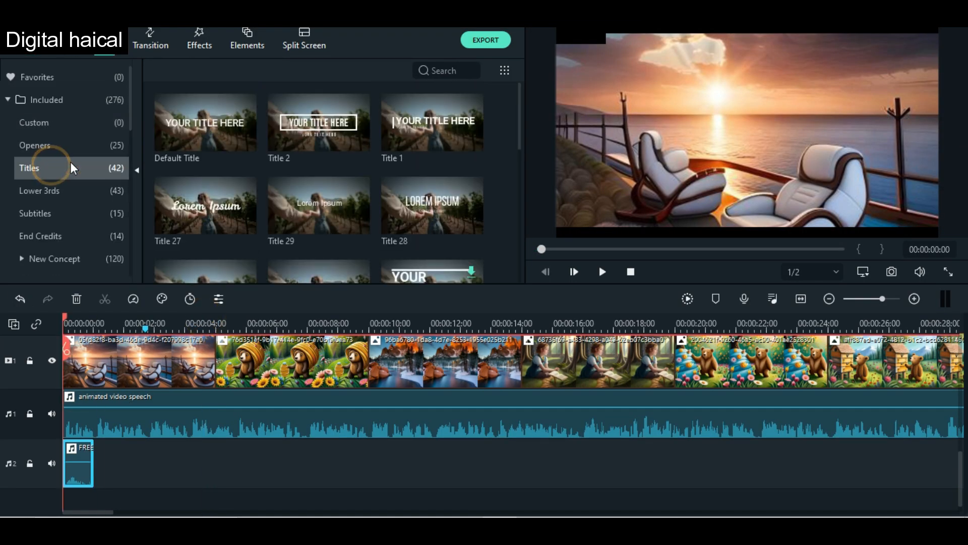
{"action": "left_click_drag", "start_coordinate": [184, 126], "coordinate": [45, 363]}
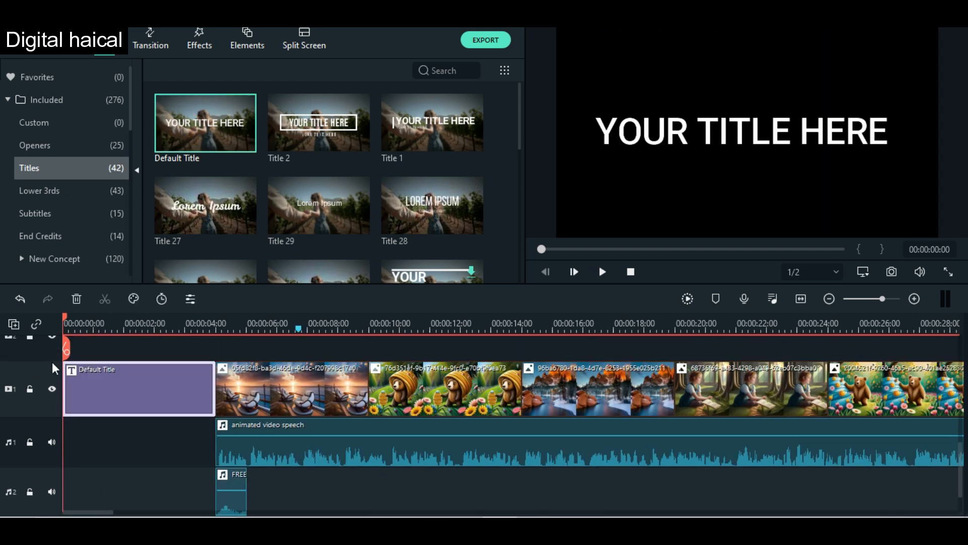
- Replace the default title's text with the story's opening paragraph and move the Title Group Controller off the preview
{"action": "double_click", "coordinate": [132, 412]}
{"action": "triple_click", "coordinate": [344, 218]}
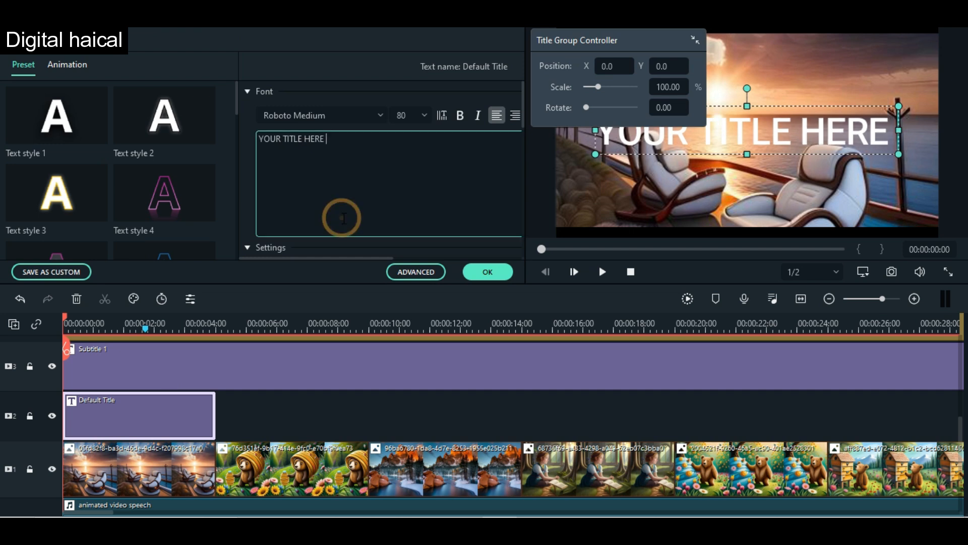
{"action": "key", "text": "ctrl+v"}
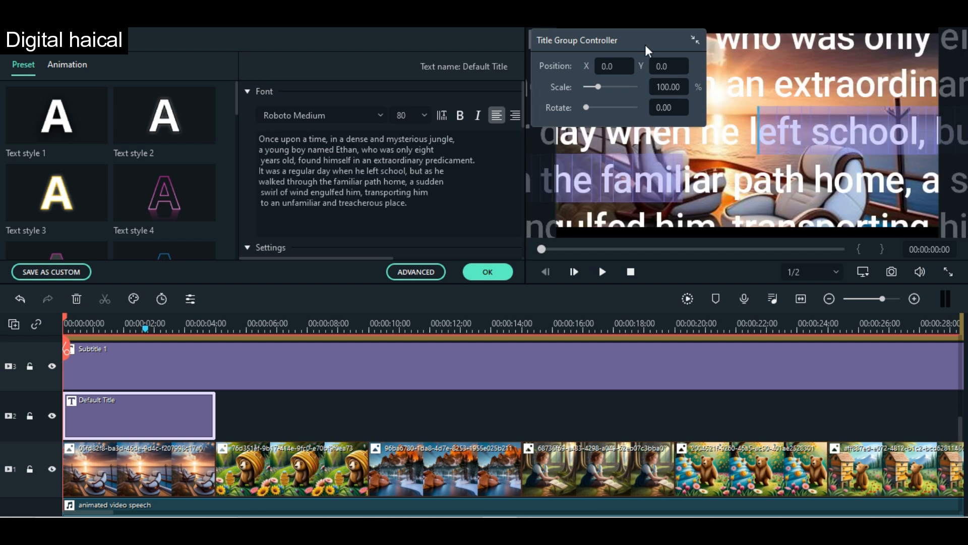
{"action": "left_click_drag", "start_coordinate": [645, 44], "coordinate": [360, 82]}
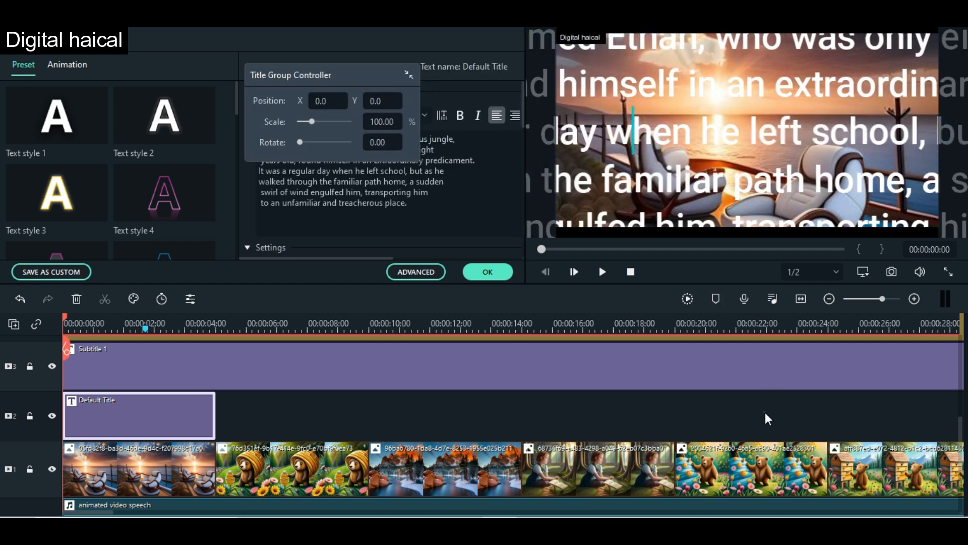
- Shrink the title to fit the lower part of the picture and delete its text after "an extraordinary predicament."
{"action": "left_click", "coordinate": [558, 195]}
{"action": "left_click_drag", "start_coordinate": [611, 196], "coordinate": [877, 80]}
{"action": "left_click_drag", "start_coordinate": [911, 50], "coordinate": [666, 160]}
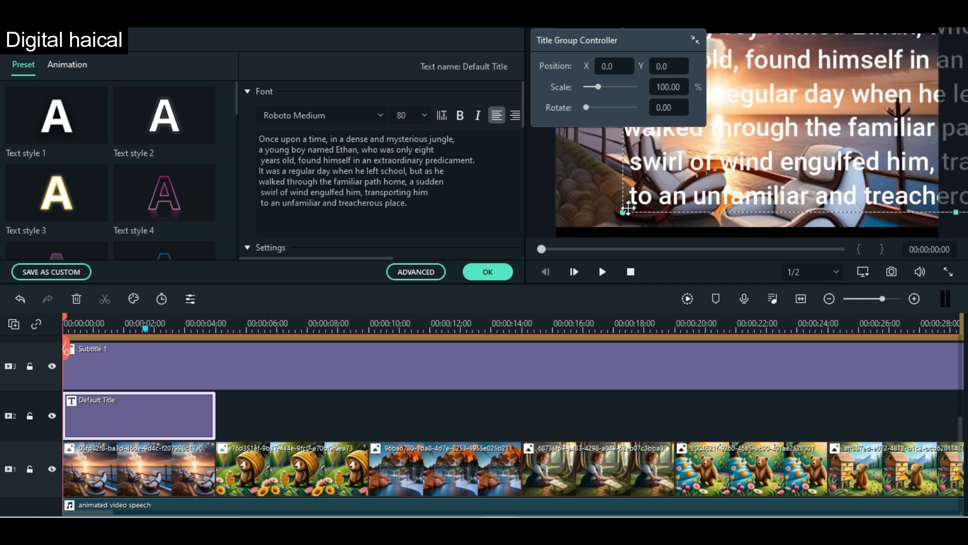
{"action": "left_click_drag", "start_coordinate": [625, 212], "coordinate": [640, 236]}
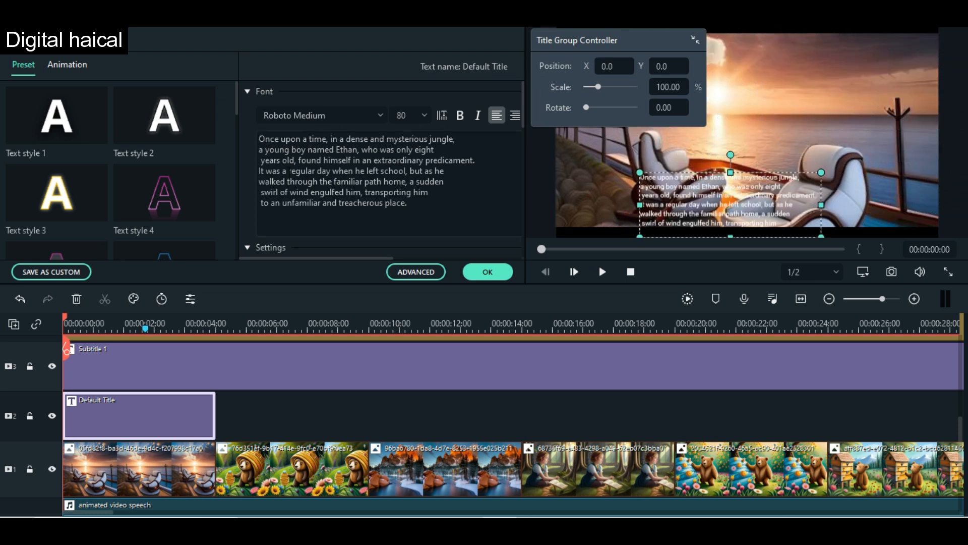
{"action": "left_click_drag", "start_coordinate": [249, 172], "coordinate": [409, 204]}
{"action": "key", "text": "BackSpace"}
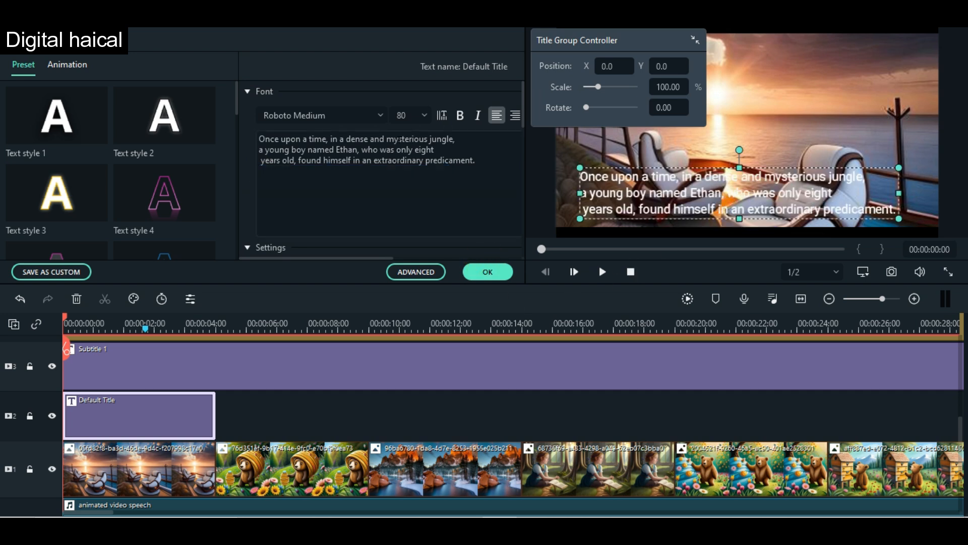
- Set the title's text colour to pink
{"action": "scroll", "coordinate": [381, 171], "scroll_direction": "down", "scroll_amount": 3}
{"action": "left_click", "coordinate": [382, 171]}
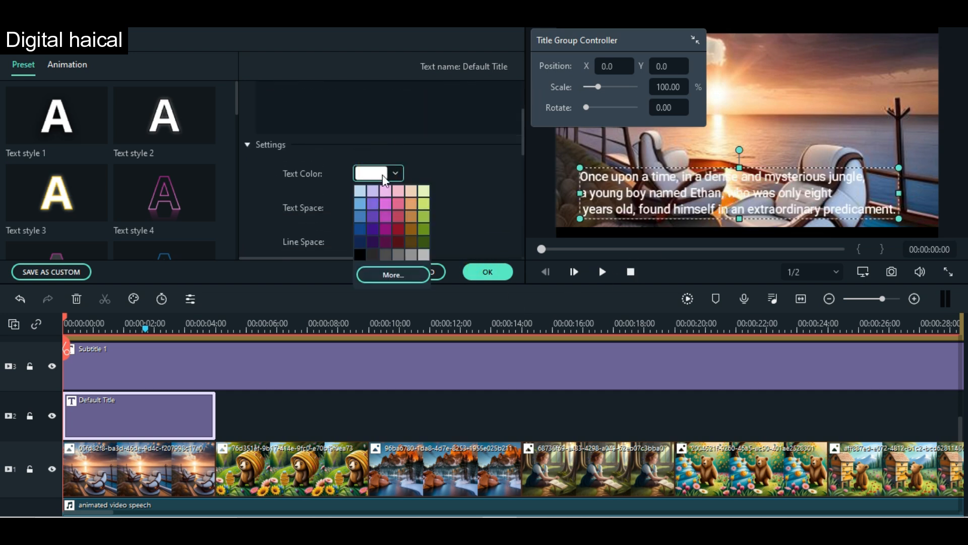
{"action": "left_click", "coordinate": [401, 203]}
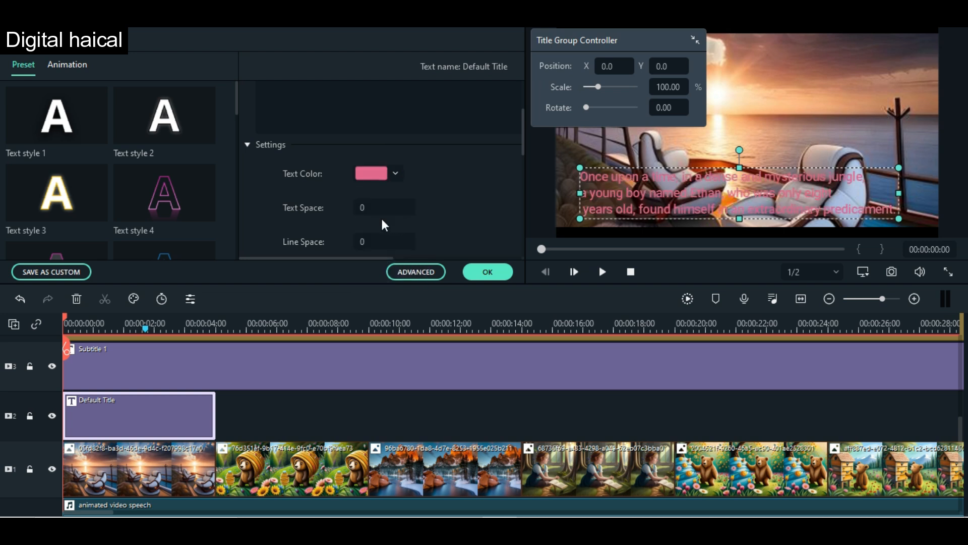
- Apply the Text style 2 preset to the title and check it in the full-screen preview
{"action": "left_click", "coordinate": [132, 122]}
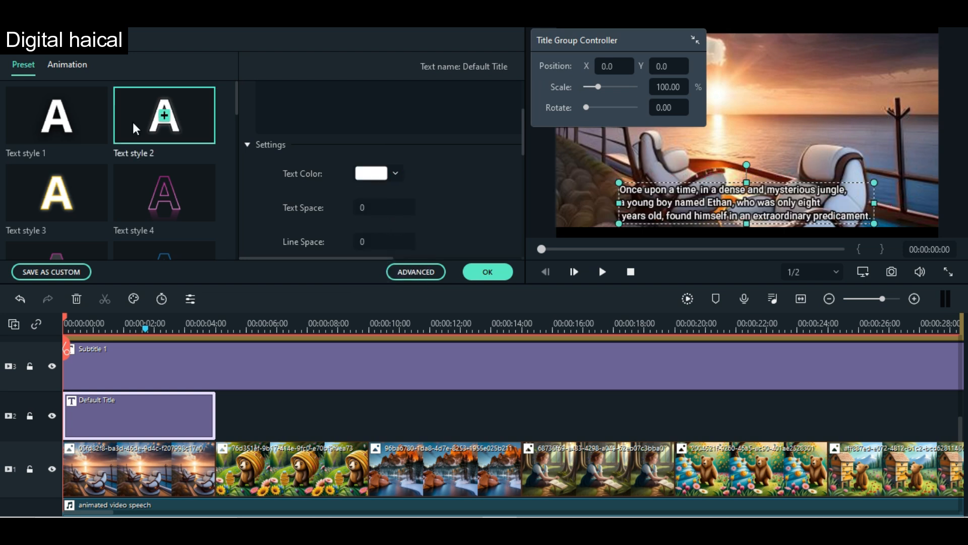
{"action": "left_click", "coordinate": [948, 272]}
{"action": "mouse_move", "coordinate": [823, 515]}
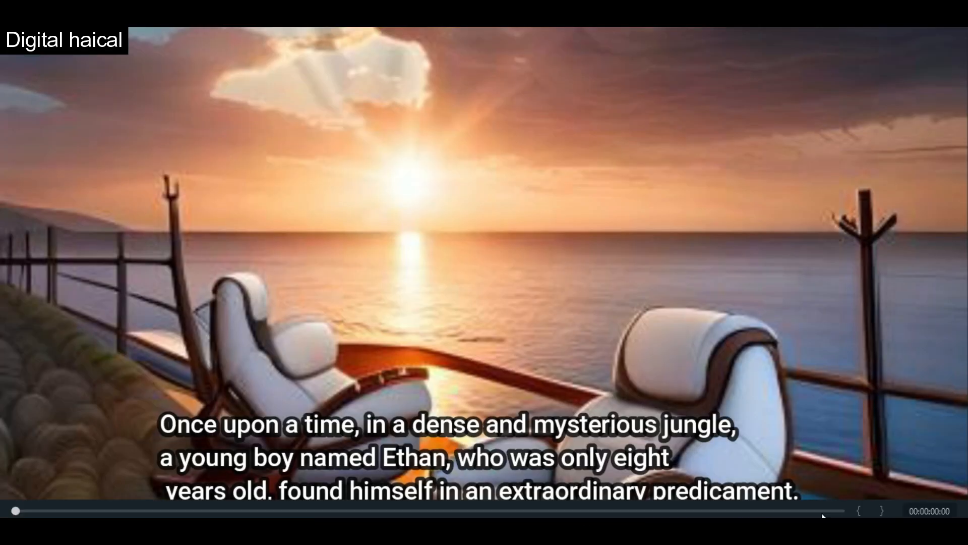
{"action": "key", "text": "Escape"}
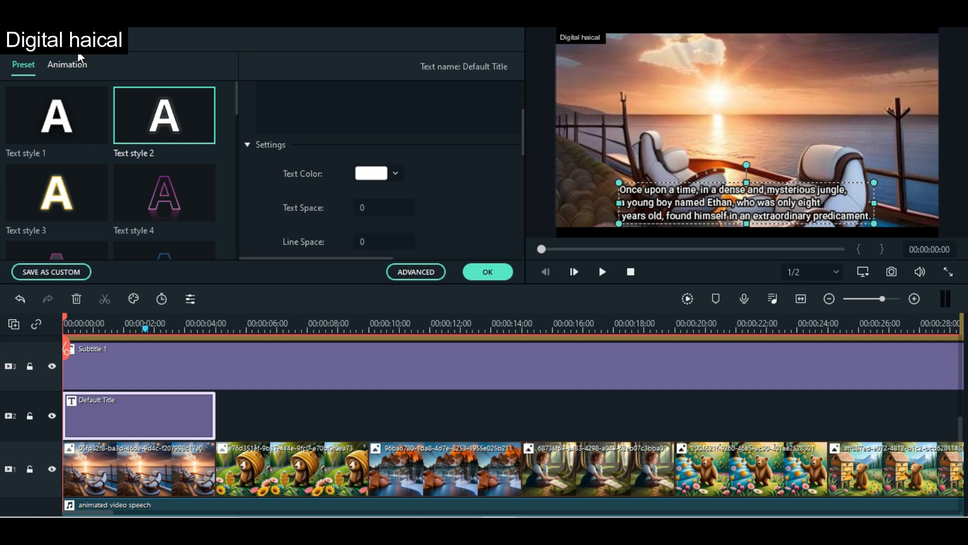
- Give the title the Type Writer animation, extend its clip to about 8 seconds and play it against the voiceover
{"action": "left_click", "coordinate": [65, 64]}
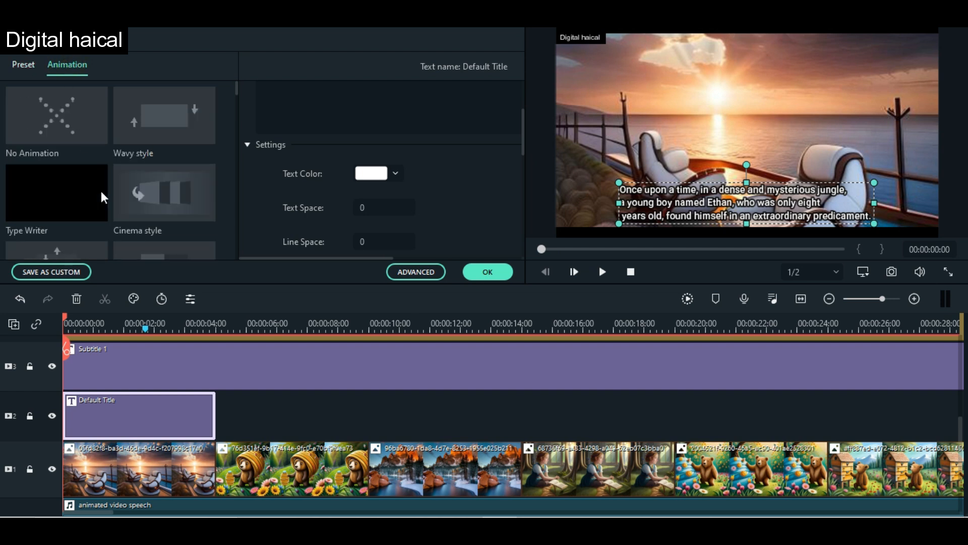
{"action": "left_click", "coordinate": [65, 191]}
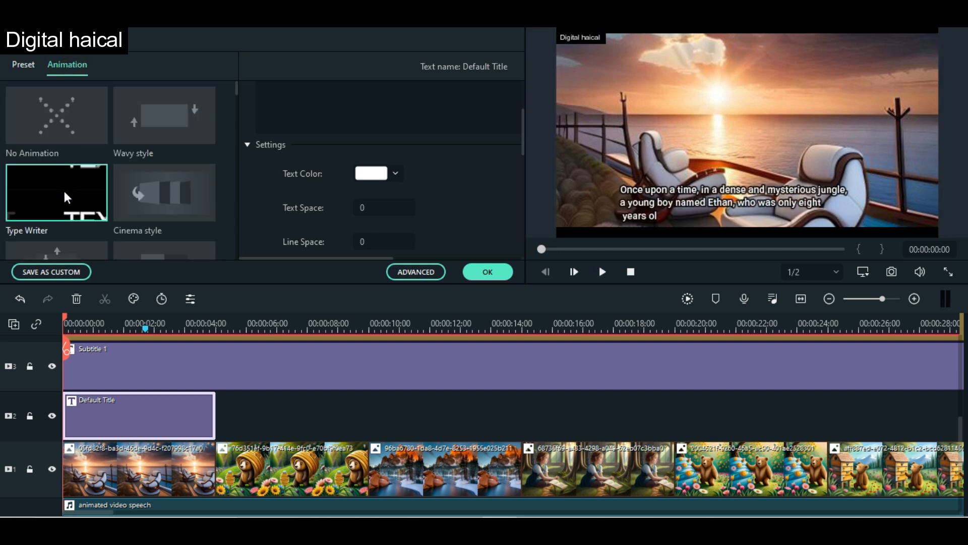
{"action": "left_click_drag", "start_coordinate": [216, 408], "coordinate": [321, 409]}
{"action": "key", "text": "space"}
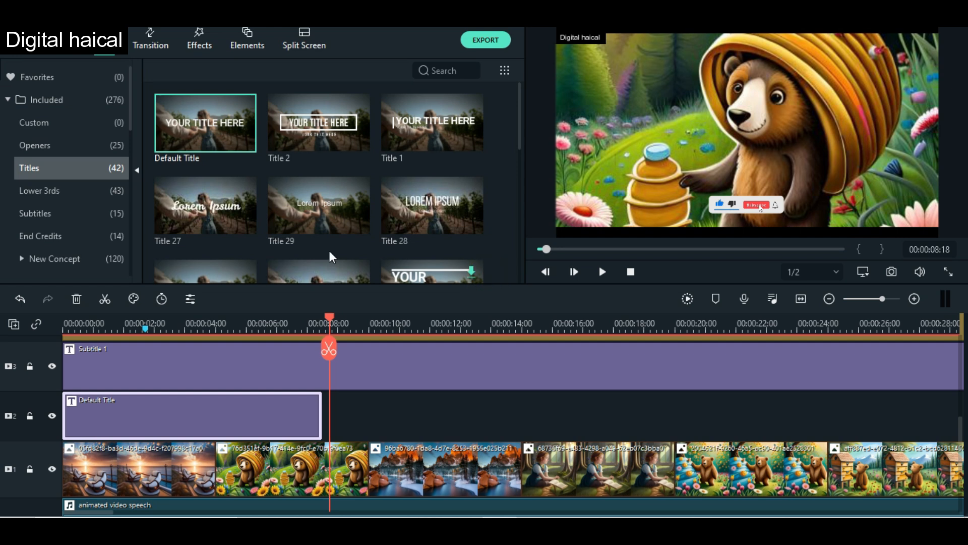
- Paste a copy of the title clip on video track 2 at 00:00:08:18
{"action": "left_click", "coordinate": [289, 391]}
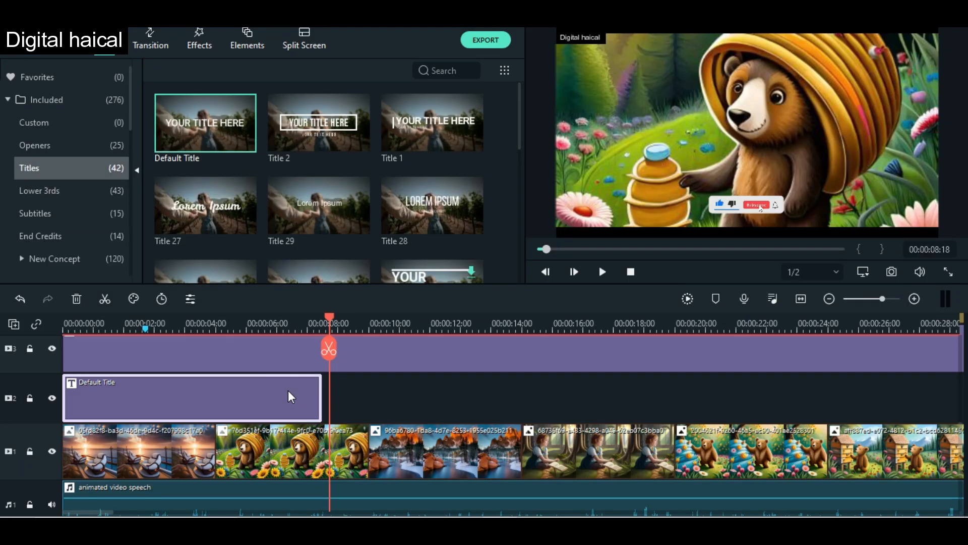
{"action": "key", "text": "ctrl+v"}
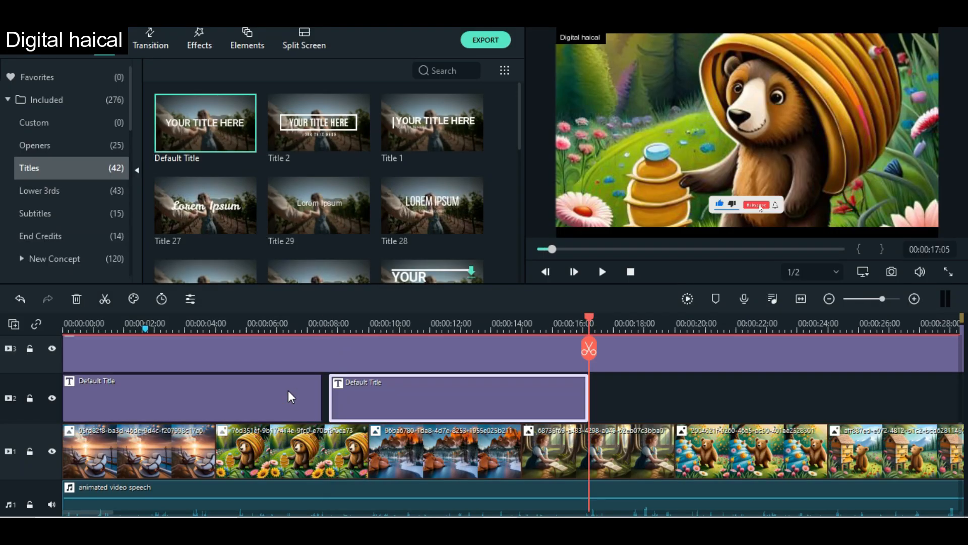
{"action": "left_click", "coordinate": [398, 384]}
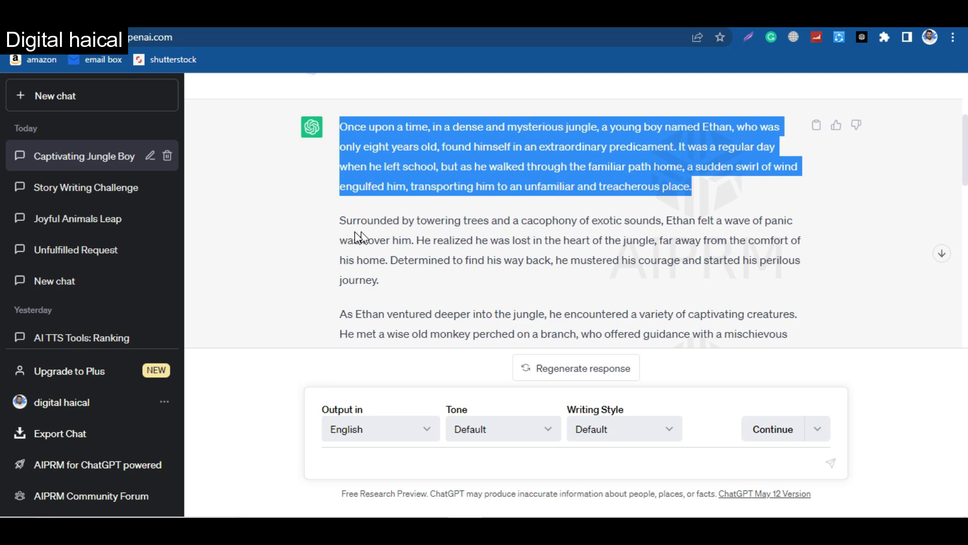
- Switch to ChatGPT to copy the story's second paragraph, and return to Filmora to replace the second title's text with it
{"action": "left_click_drag", "start_coordinate": [340, 220], "coordinate": [410, 275]}
{"action": "key", "text": "alt+Tab"}
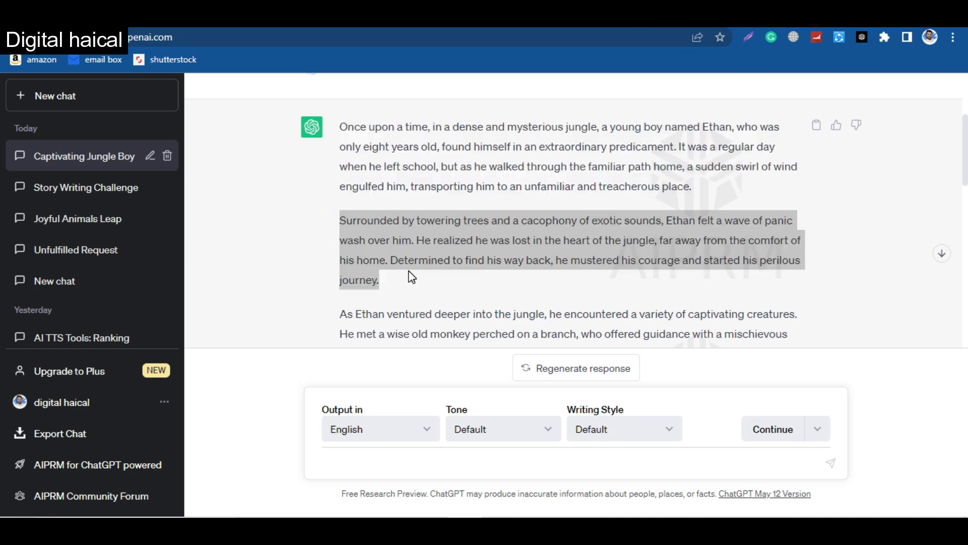
{"action": "left_click", "coordinate": [408, 383]}
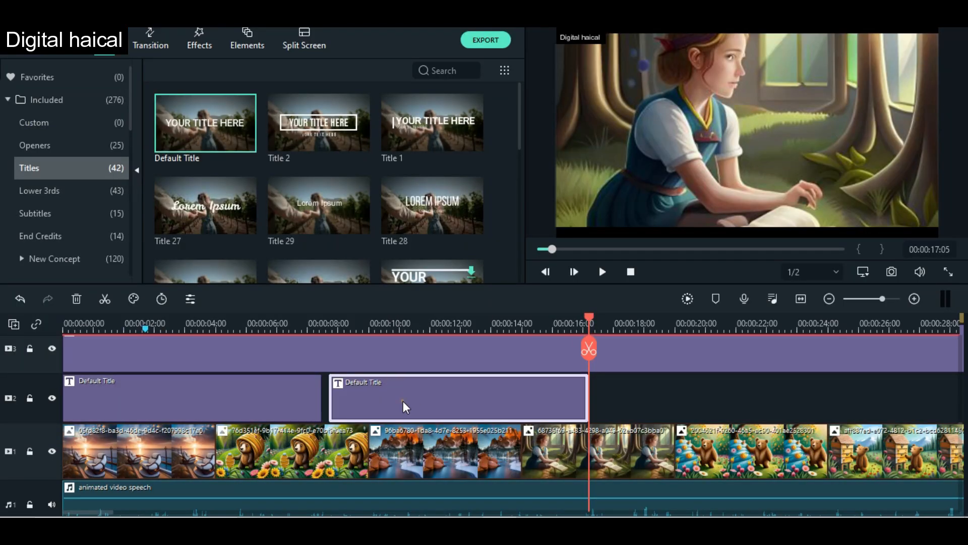
{"action": "double_click", "coordinate": [403, 401]}
{"action": "left_click", "coordinate": [368, 143]}
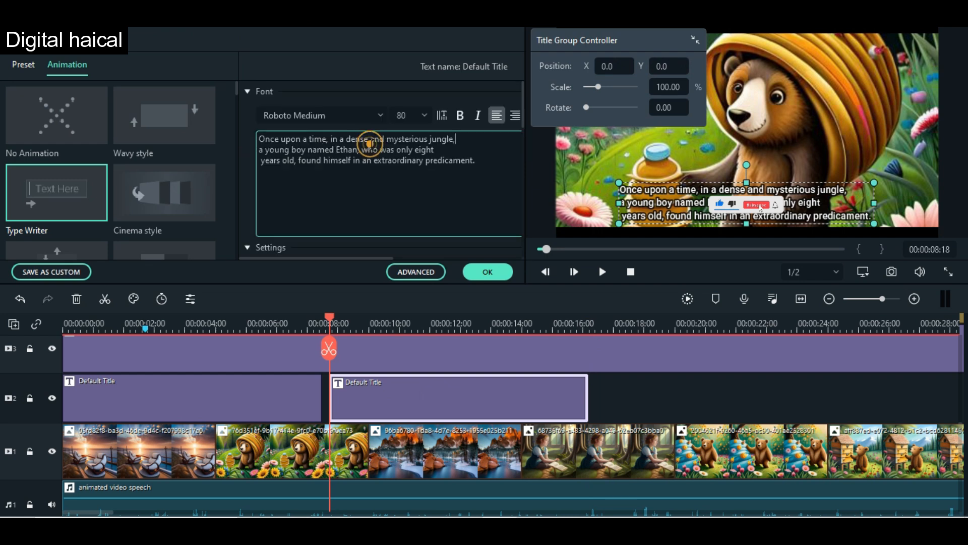
{"action": "key", "text": "ctrl+a"}
{"action": "key", "text": "ctrl+v"}
- Break the second title's paragraph into short lines so that it fits the picture
{"action": "left_click", "coordinate": [404, 139]}
{"action": "key", "text": "Return"}
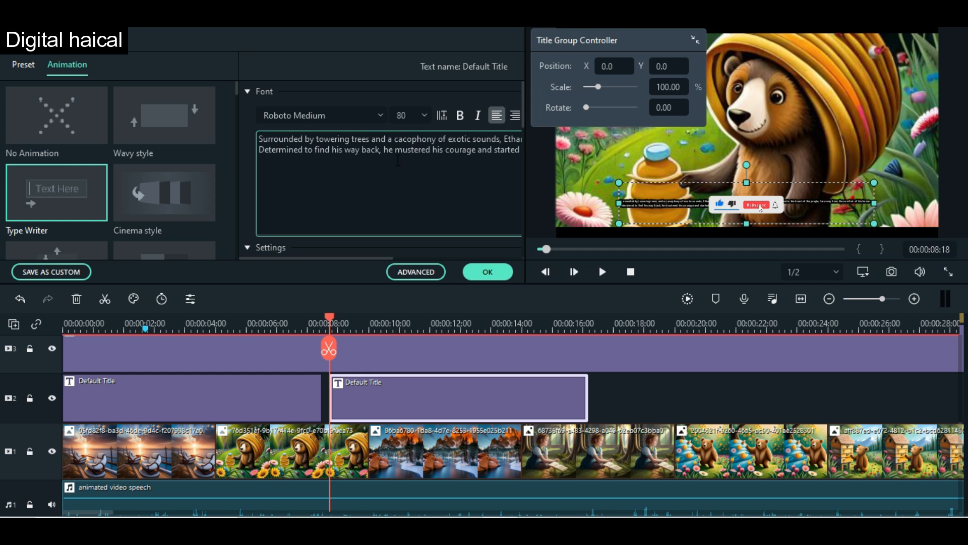
{"action": "left_click", "coordinate": [392, 152]}
{"action": "key", "text": "Return"}
{"action": "left_click", "coordinate": [396, 159]}
{"action": "key", "text": "Return"}
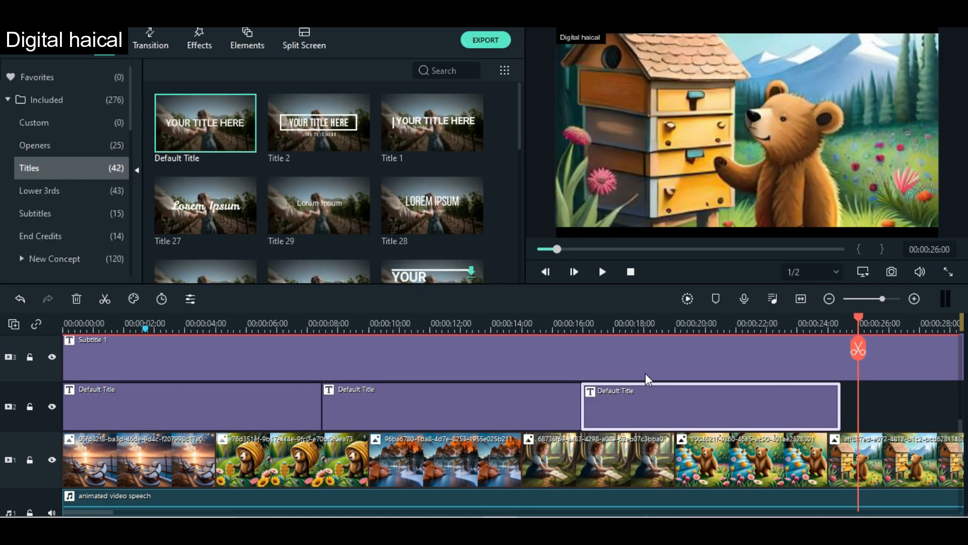
- Replace the third title's text with "Determined to find his way back, he mustered his courage and started his perilous journey." and play it
{"action": "double_click", "coordinate": [651, 391]}
{"action": "left_click", "coordinate": [437, 210]}
{"action": "key", "text": "ctrl+a"}
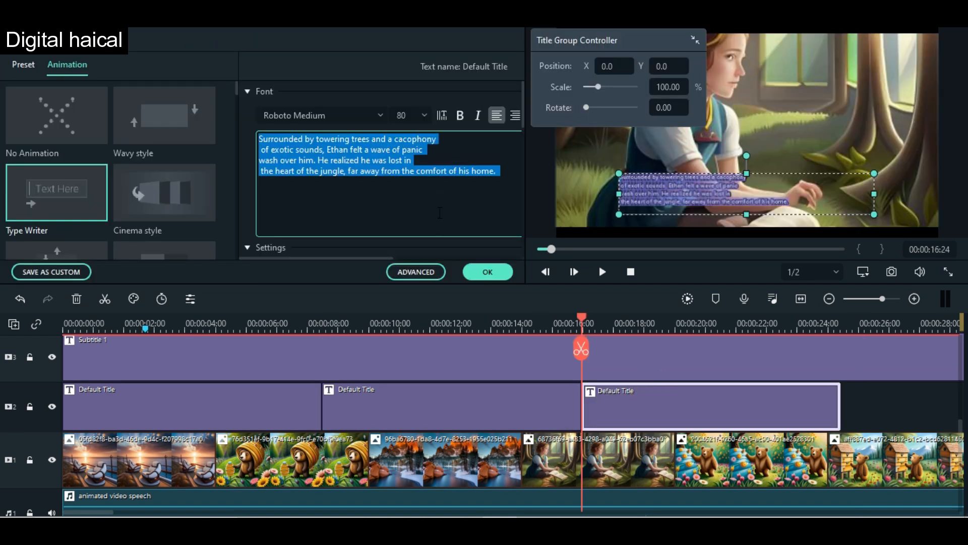
{"action": "type", "text": "Determined to find his way back, he mustered his courage and started his perilous journey."}
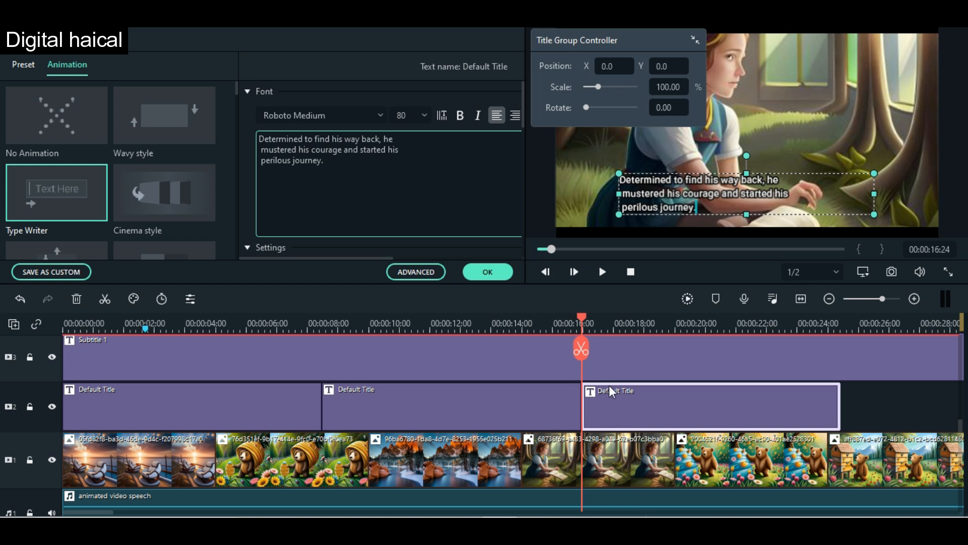
{"action": "left_click", "coordinate": [478, 274]}
{"action": "key", "text": "space"}
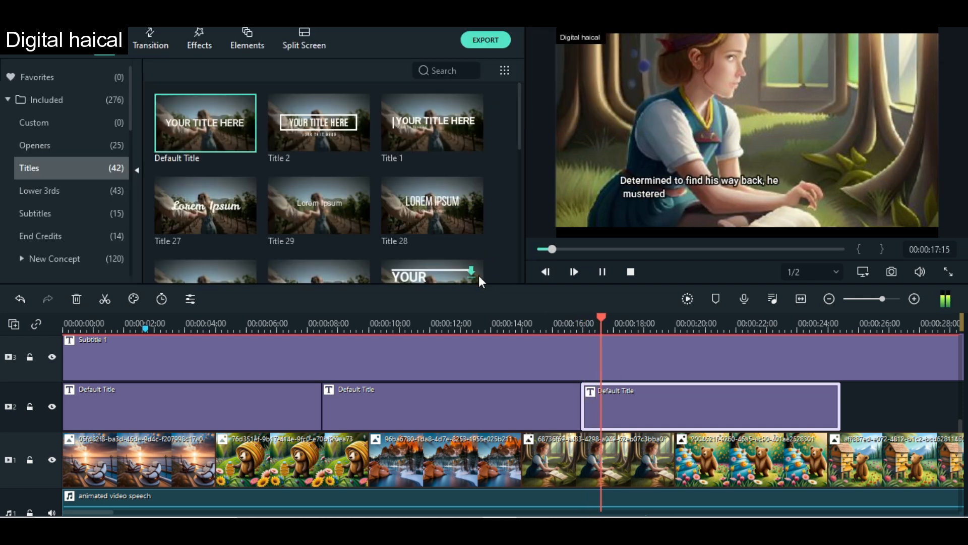
- Cut the first title at 00:00:07:21, remove the leftover piece and move the second title up to the cut
{"action": "left_click", "coordinate": [302, 409]}
{"action": "key", "text": "ctrl+b"}
{"action": "left_click", "coordinate": [311, 409]}
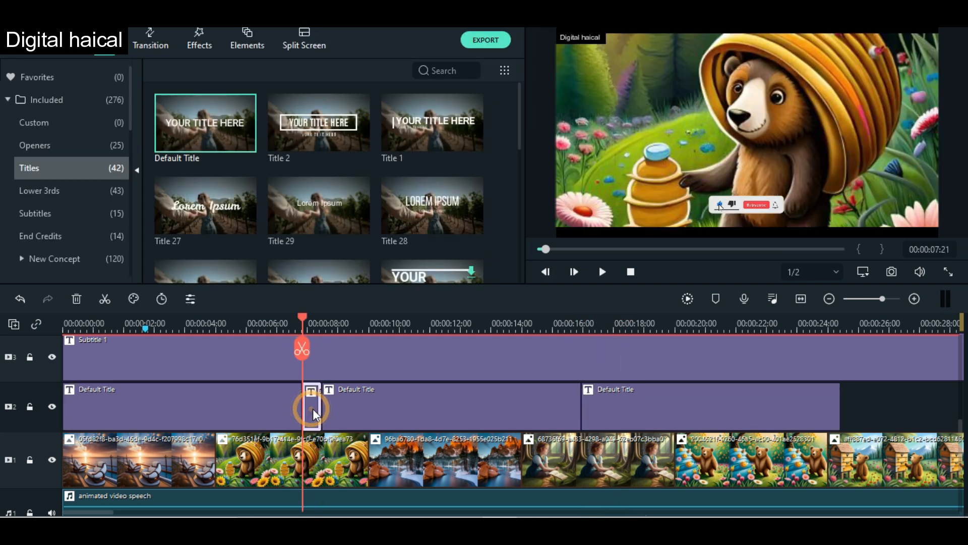
{"action": "left_click_drag", "start_coordinate": [369, 395], "coordinate": [372, 391]}
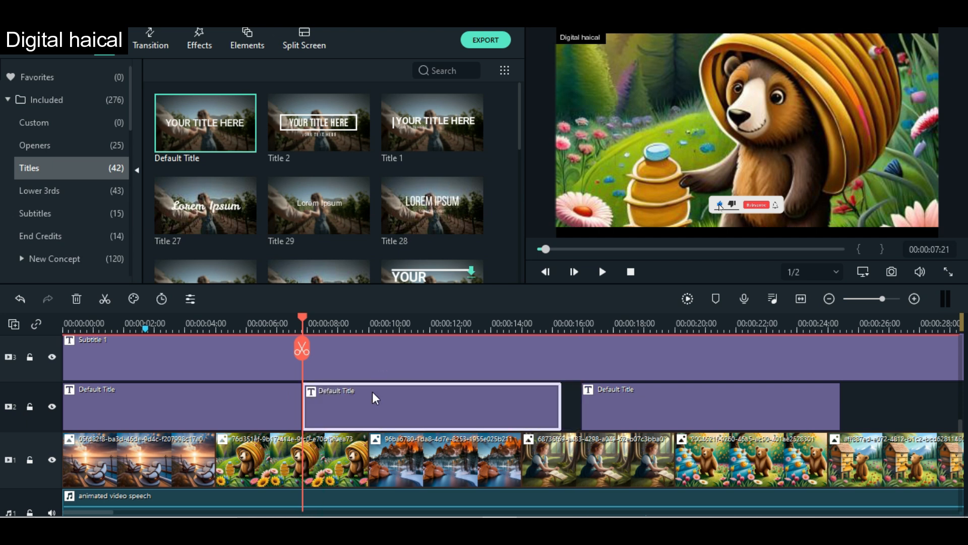
- Play the start of the second title and centre its text horizontally in the picture
{"action": "key", "text": "space"}
{"action": "key", "text": "space"}
{"action": "left_click_drag", "start_coordinate": [832, 203], "coordinate": [765, 202]}
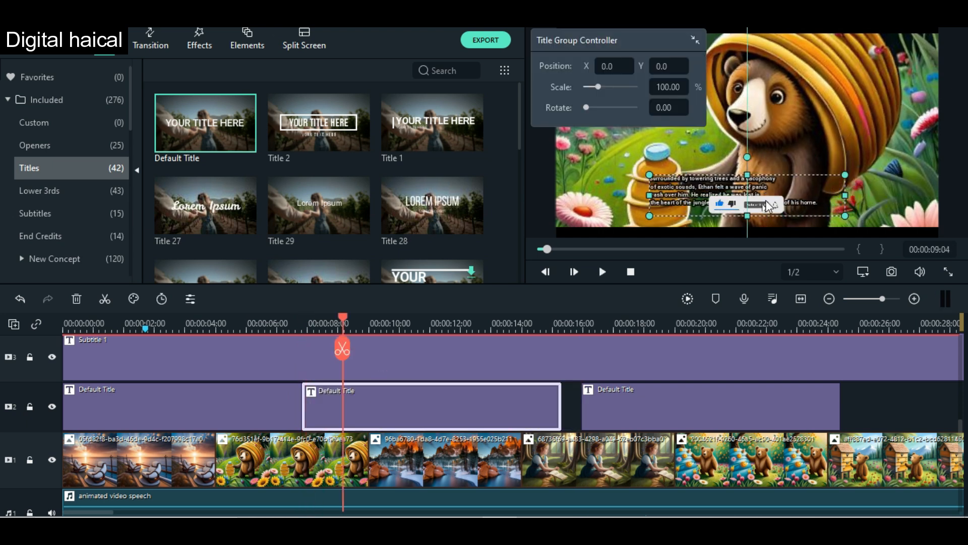
- Delete the YouTube like-subscribe green screen clip from video track 5
{"action": "scroll", "coordinate": [602, 433], "scroll_direction": "up", "scroll_amount": 4}
{"action": "scroll", "coordinate": [602, 437], "scroll_direction": "up", "scroll_amount": 1}
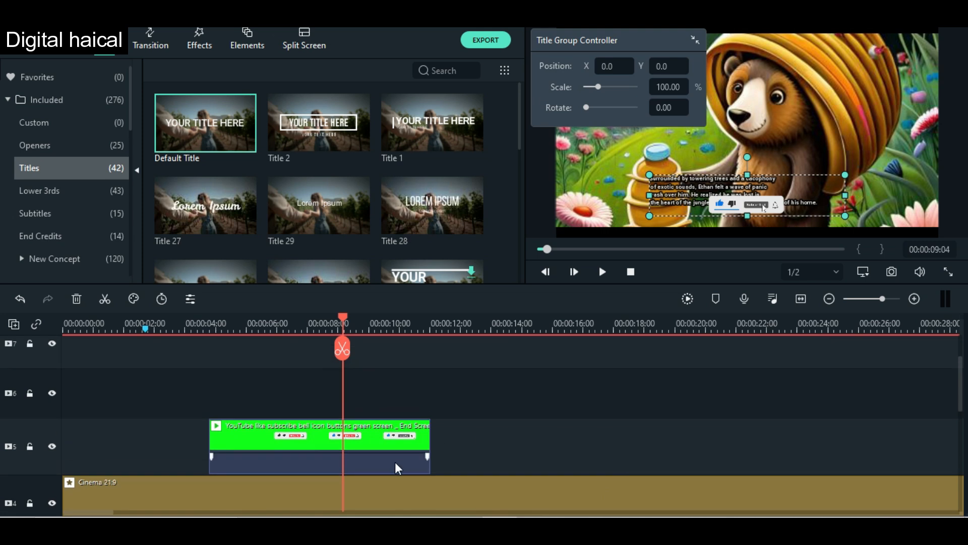
{"action": "left_click", "coordinate": [394, 462]}
{"action": "key", "text": "Delete"}
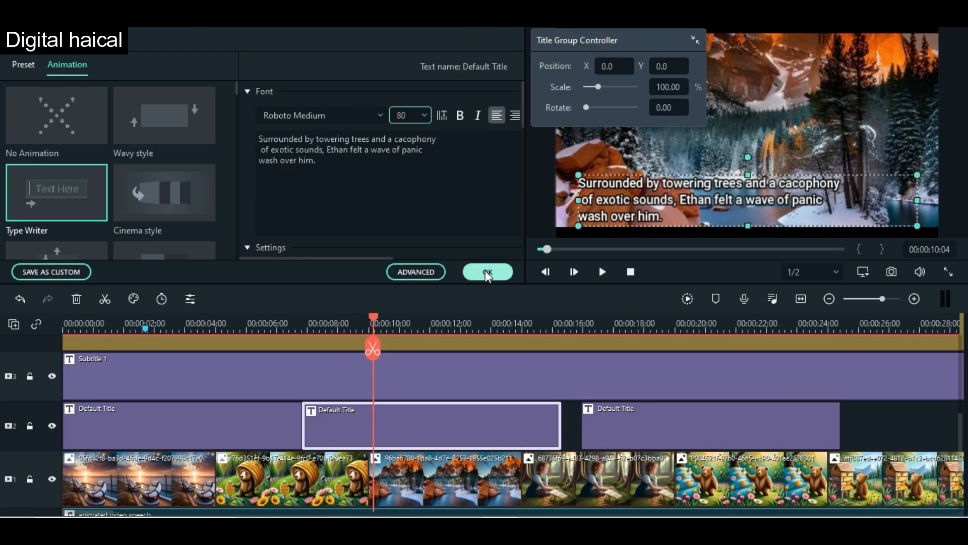
- Confirm the second title's text ending at "wash over him." and scrub through the first title to check the timing
{"action": "left_click", "coordinate": [486, 270]}
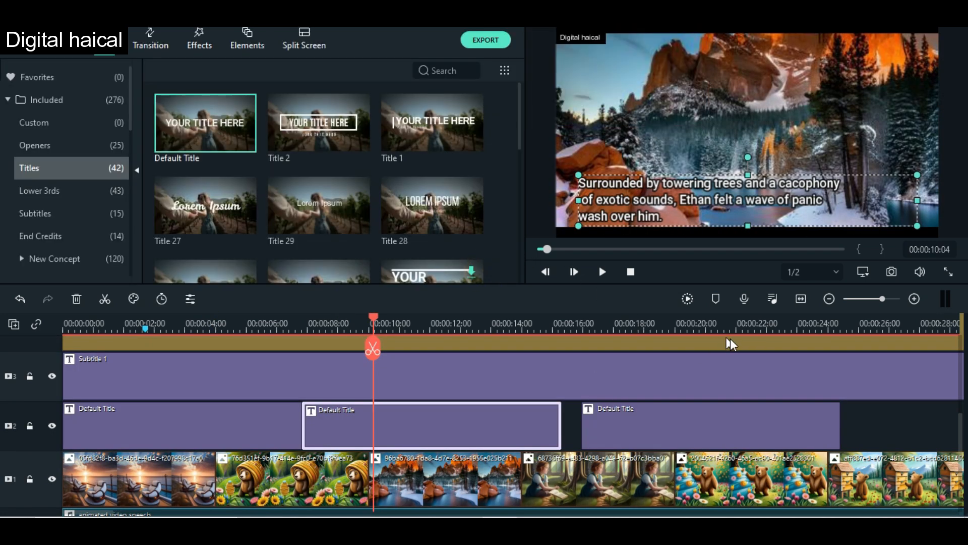
{"action": "left_click", "coordinate": [768, 327]}
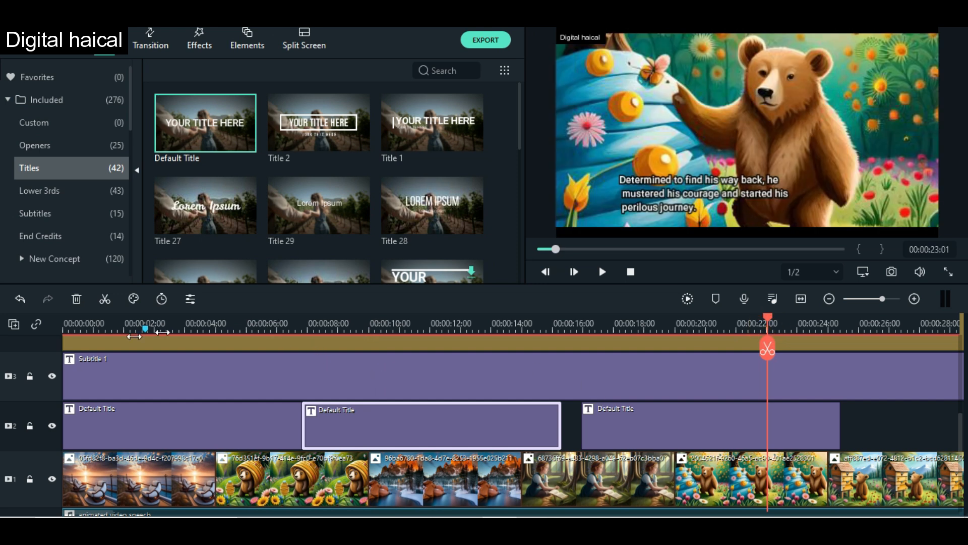
{"action": "left_click", "coordinate": [112, 325]}
{"action": "left_click_drag", "start_coordinate": [114, 323], "coordinate": [298, 317]}
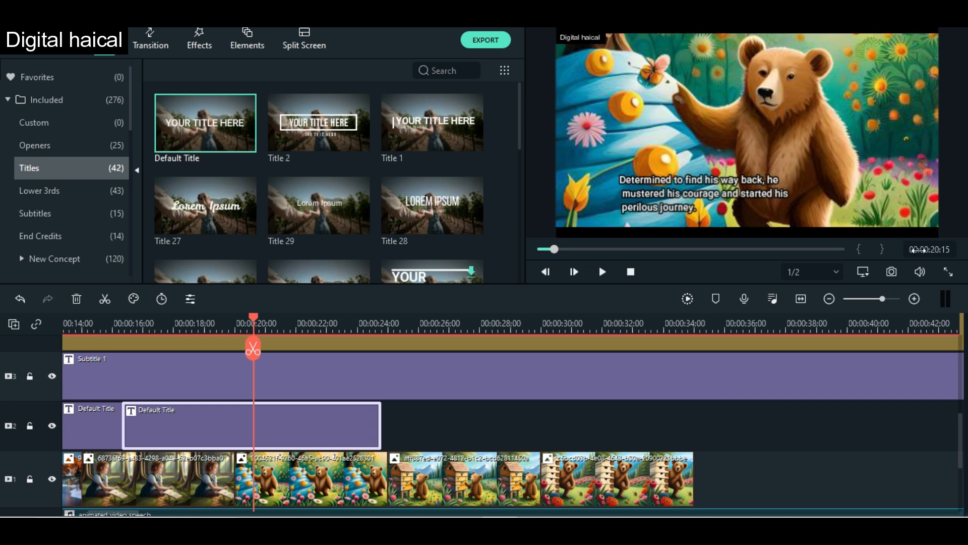
- Play the video from the beginning in full screen to check the titles against the voiceover
{"action": "key", "text": "Home"}
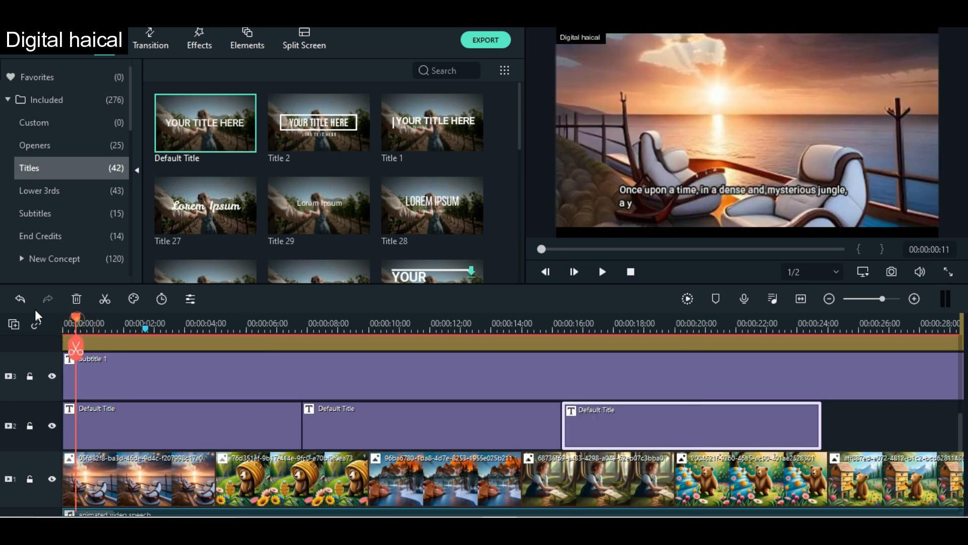
{"action": "left_click", "coordinate": [947, 271]}
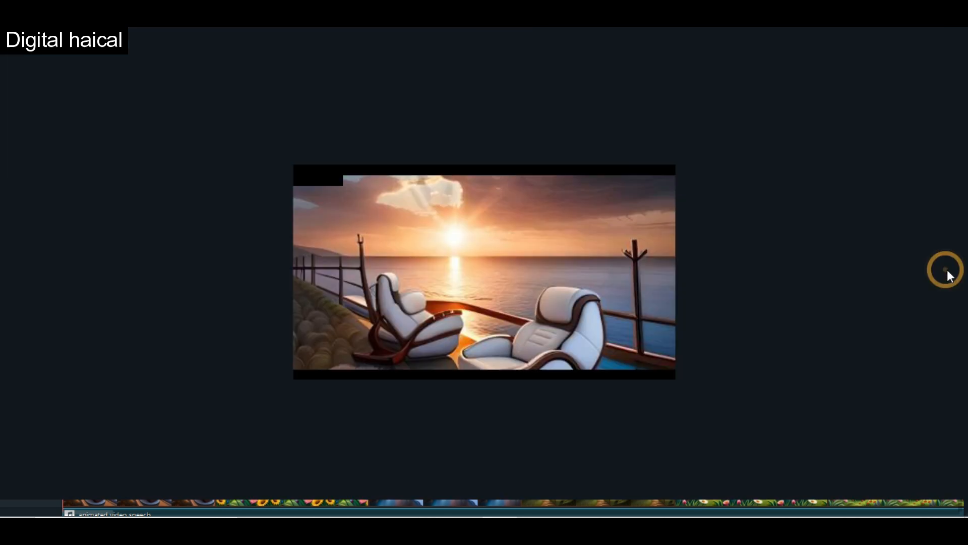
{"action": "key", "text": "space"}
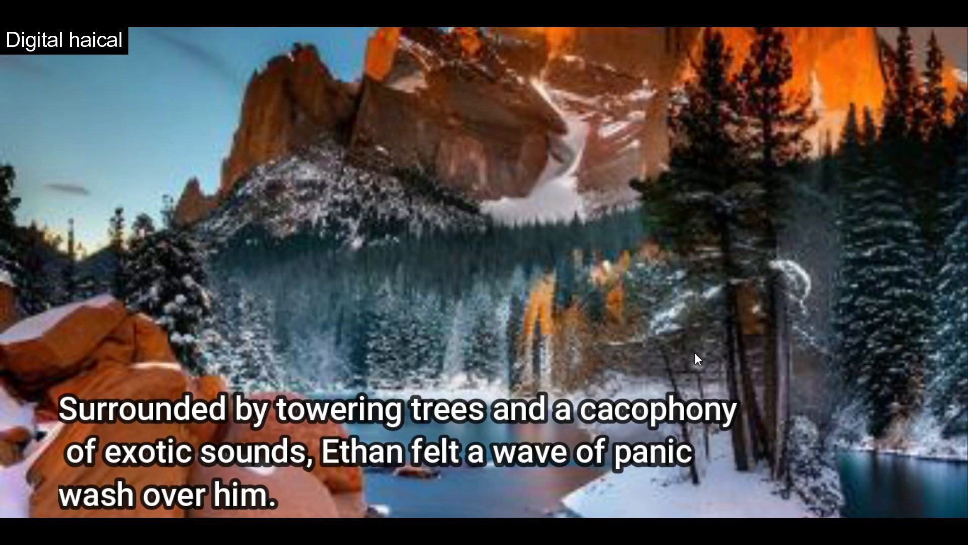
{"action": "key", "text": "Escape"}
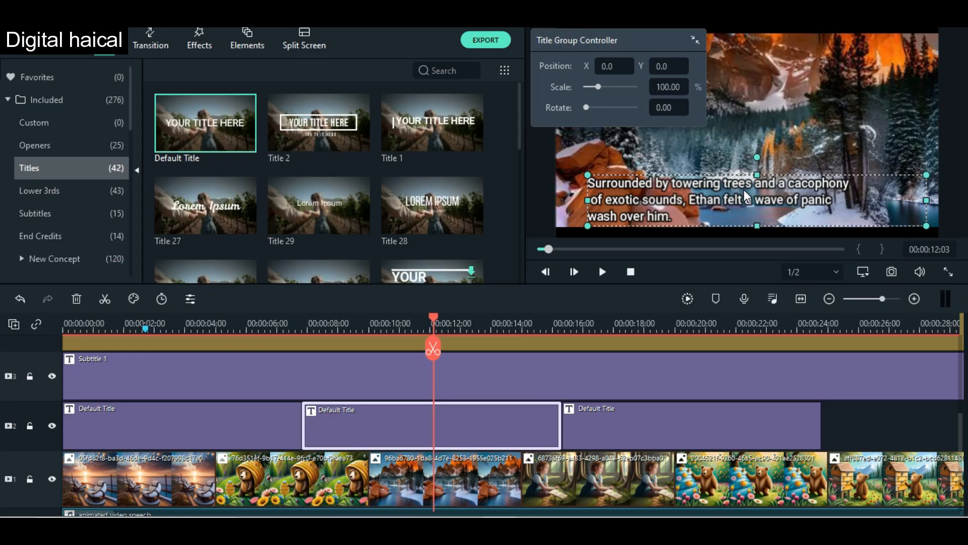